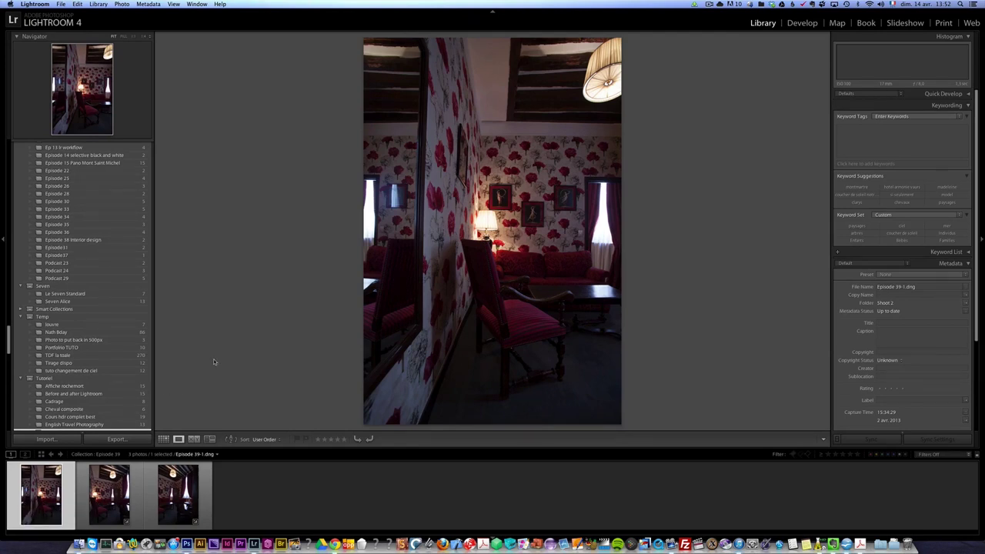
{"action": "key", "text": "i"}
{"action": "key", "text": "i"}
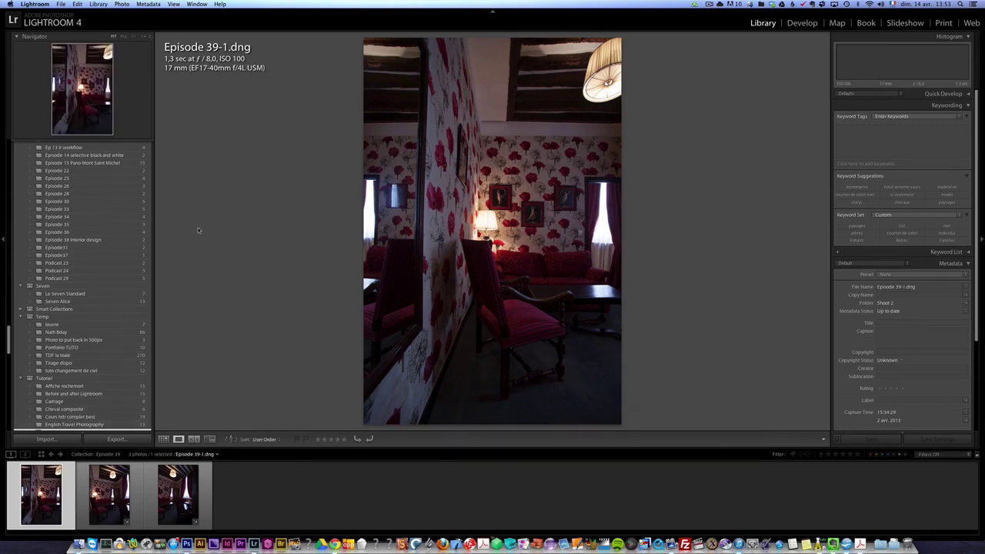
{"action": "left_click", "coordinate": [95, 505]}
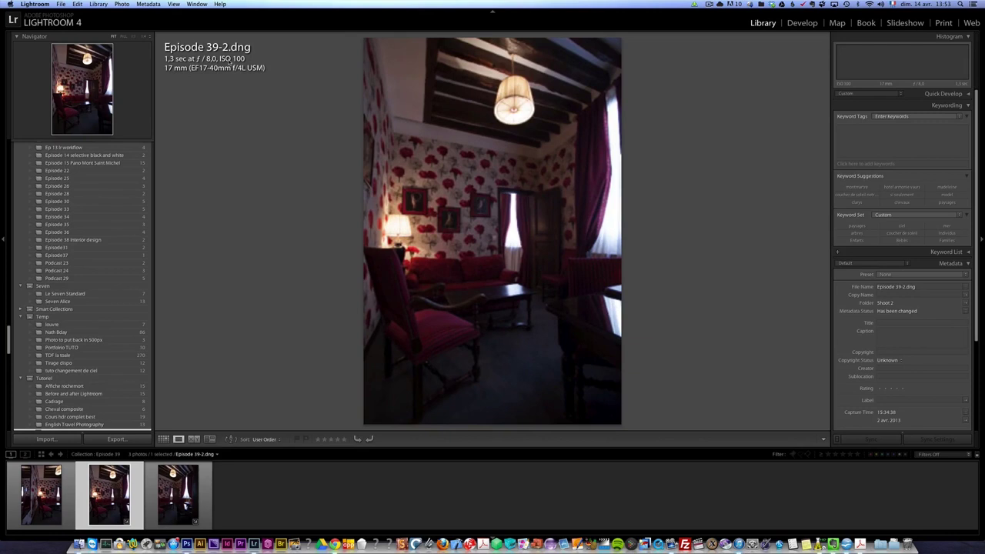
{"action": "left_click", "coordinate": [178, 492]}
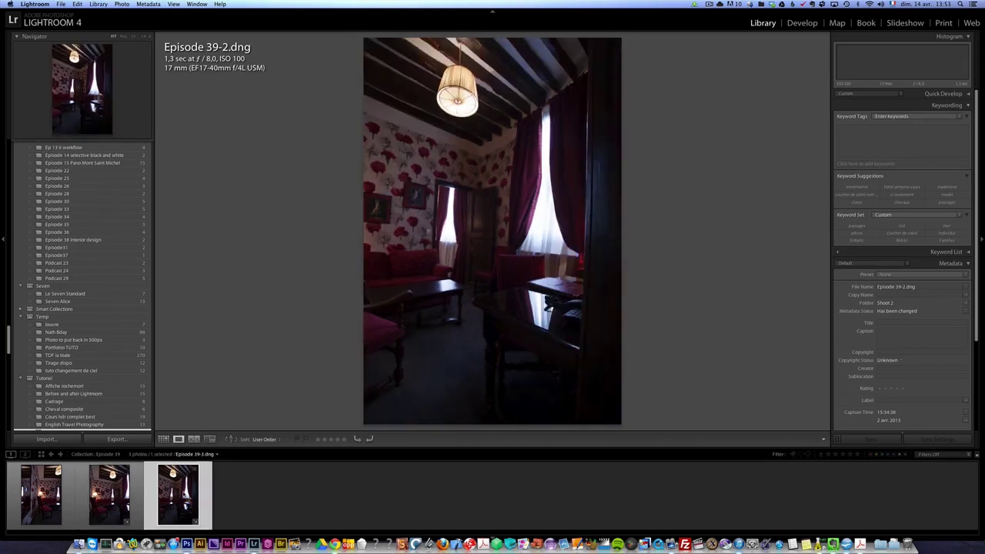
{"action": "left_click", "coordinate": [63, 480]}
{"action": "left_click", "coordinate": [111, 492]}
{"action": "left_click", "coordinate": [43, 489]}
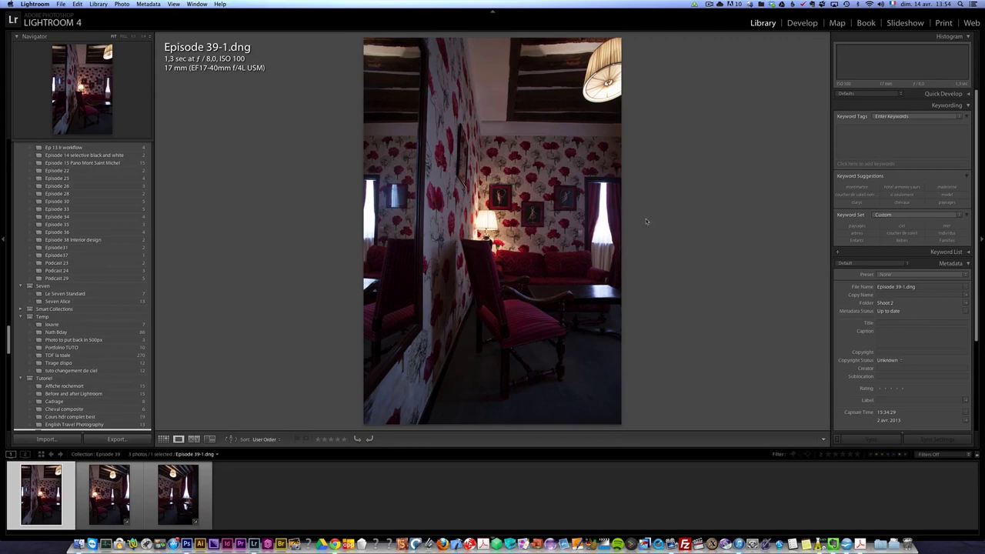
Open Episode 39-1.dng in the Develop module to reach its Basic tone controls.
{"action": "left_click", "coordinate": [803, 23]}
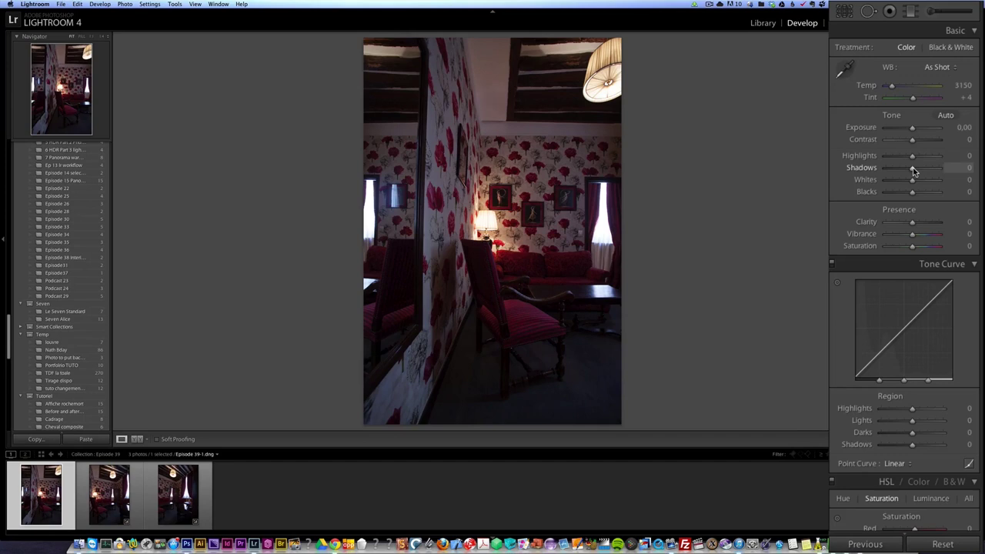
Set Highlights −52, Shadows +59, Whites +30, Blacks −14 and Exposure +0.45, watching clipping.
{"action": "mouse_move", "coordinate": [912, 168]}
{"action": "left_mouse_down"}
{"action": "mouse_move", "coordinate": [960, 171]}
{"action": "mouse_move", "coordinate": [898, 160]}
{"action": "left_mouse_up"}
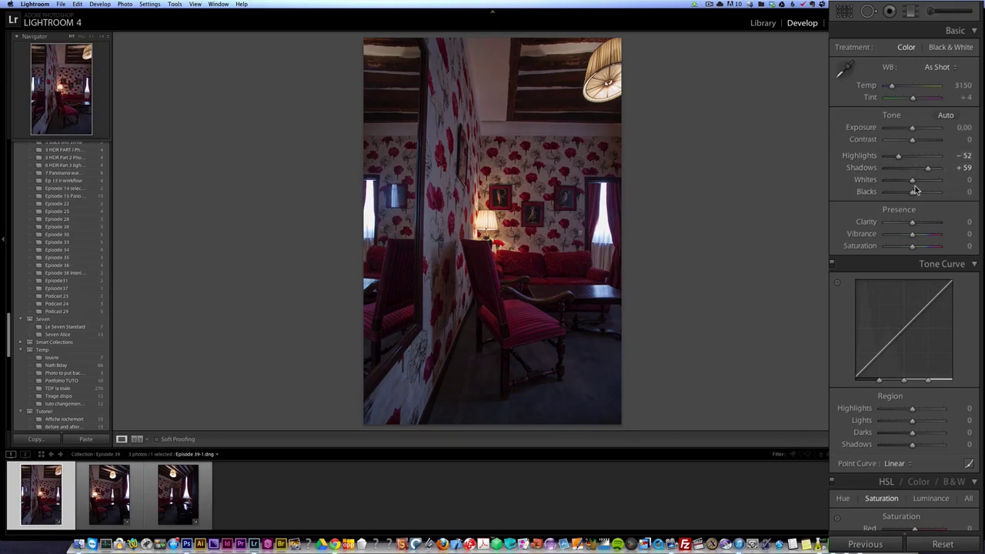
{"action": "left_click_drag", "start_coordinate": [912, 180], "coordinate": [920, 184]}
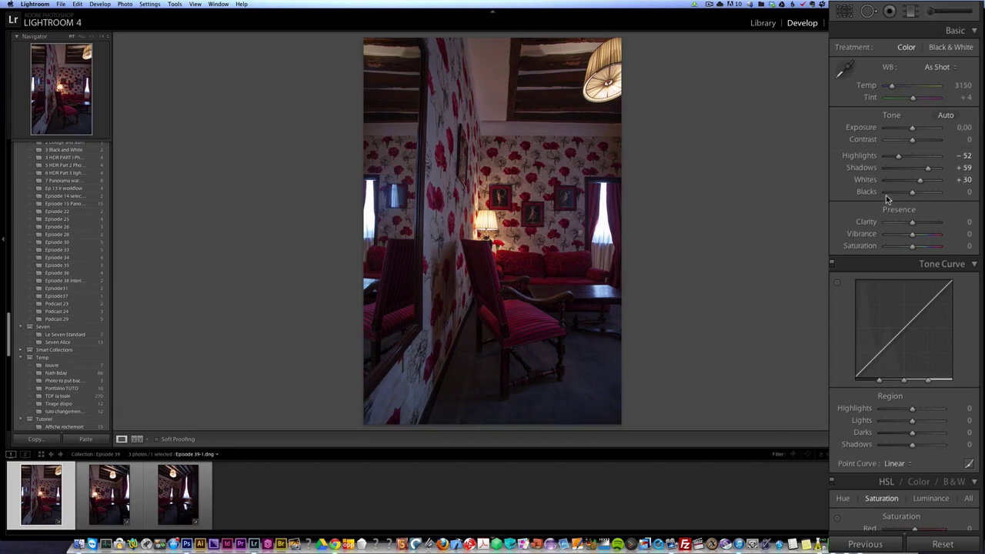
{"action": "left_click_drag", "start_coordinate": [914, 195], "coordinate": [910, 194]}
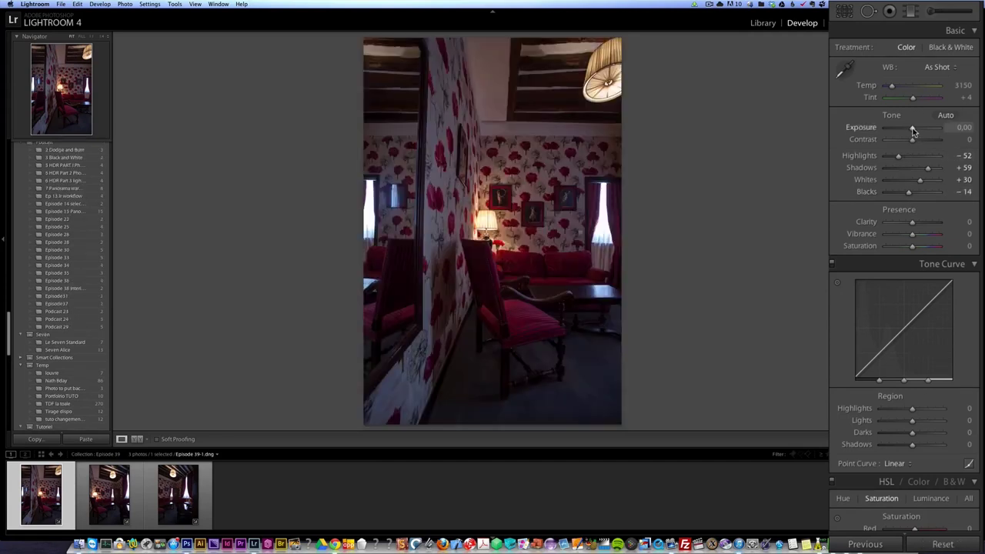
{"action": "left_click_drag", "start_coordinate": [911, 128], "coordinate": [915, 130]}
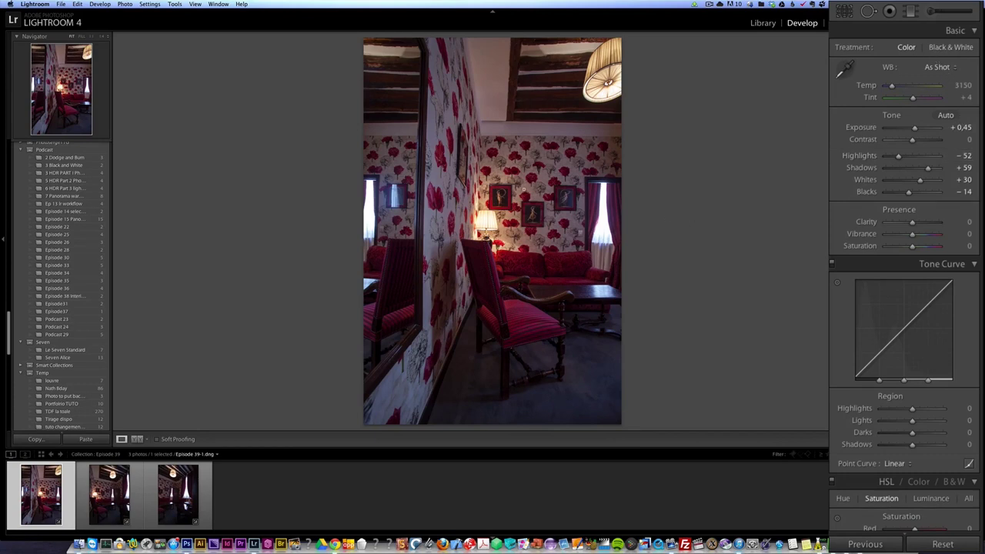
Sample a neutral spot with the WB eyedropper, then fine-tune to Temp 3023, Tint 0.
{"action": "left_click", "coordinate": [844, 69]}
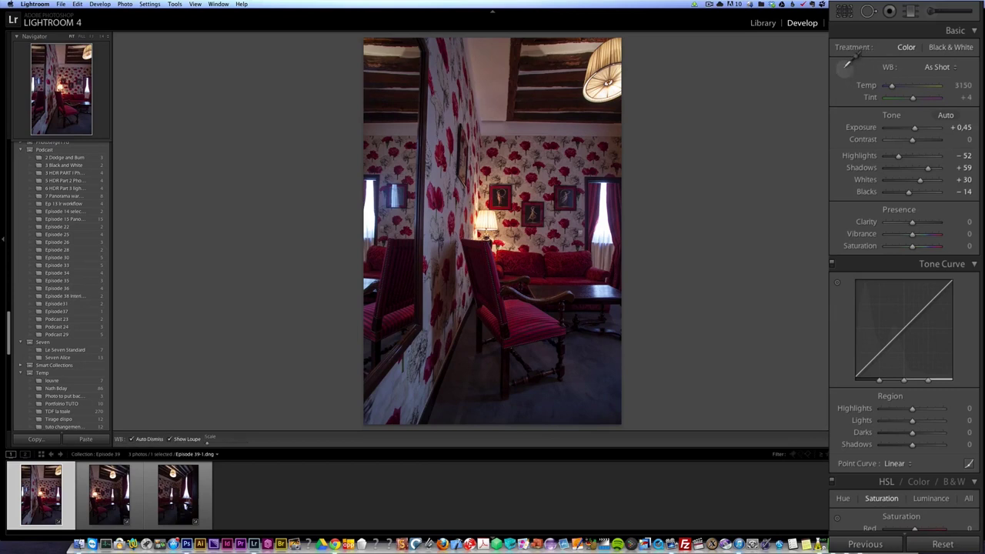
{"action": "left_click", "coordinate": [521, 127]}
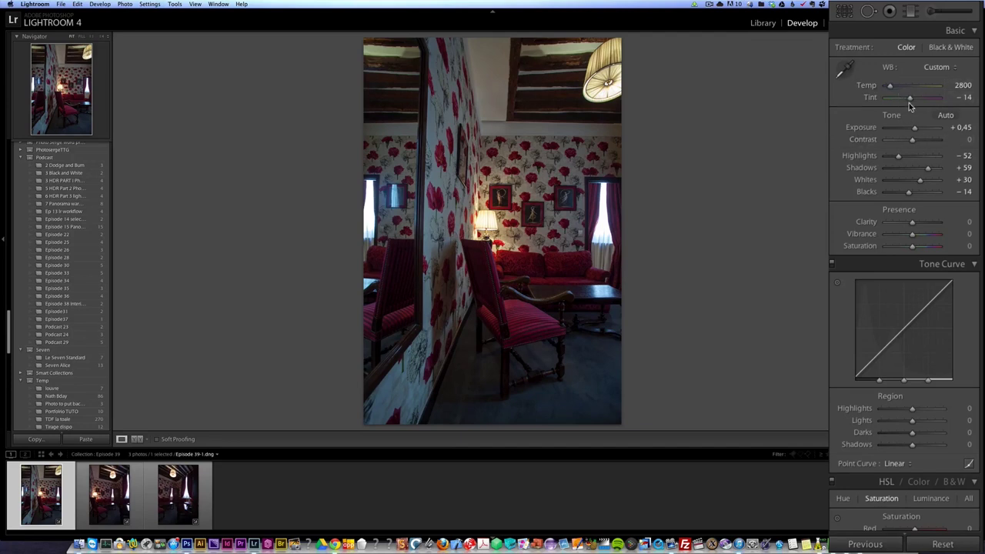
{"action": "left_click_drag", "start_coordinate": [909, 98], "coordinate": [892, 87]}
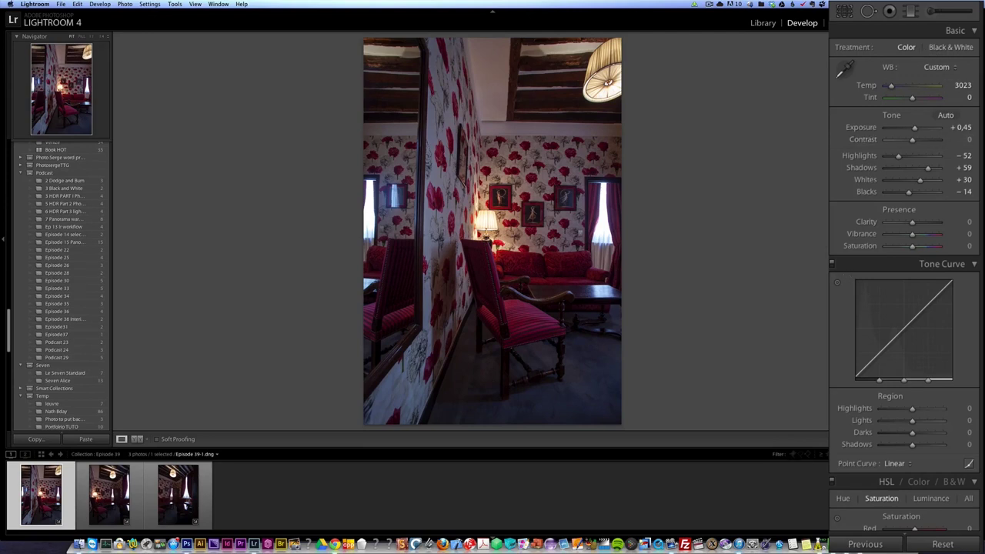
{"action": "scroll", "coordinate": [905, 277], "scroll_direction": "down", "scroll_amount": 10}
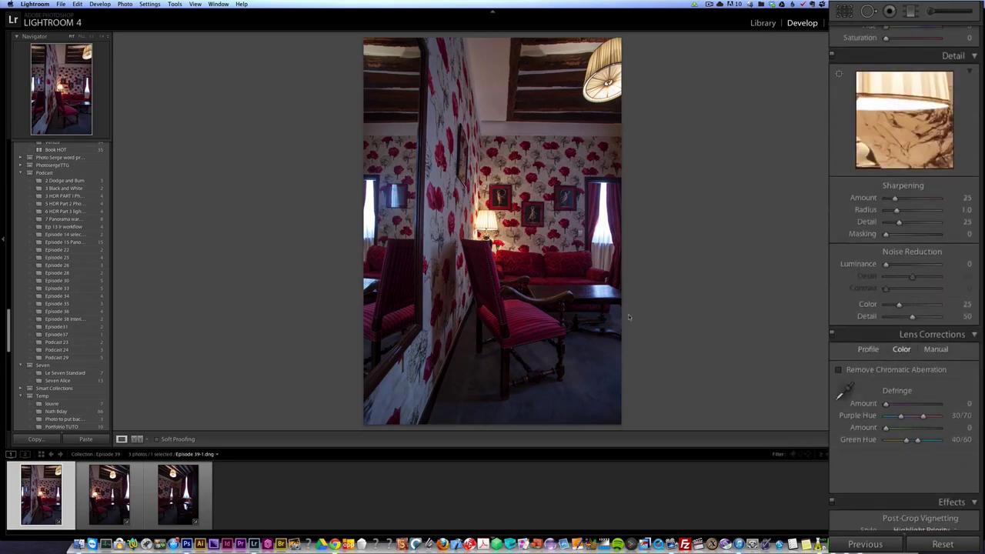
At 1:1 zoom on the sofa, set Luminance 20, sharpening Amount 90 and Masking 77.
{"action": "left_click", "coordinate": [582, 271]}
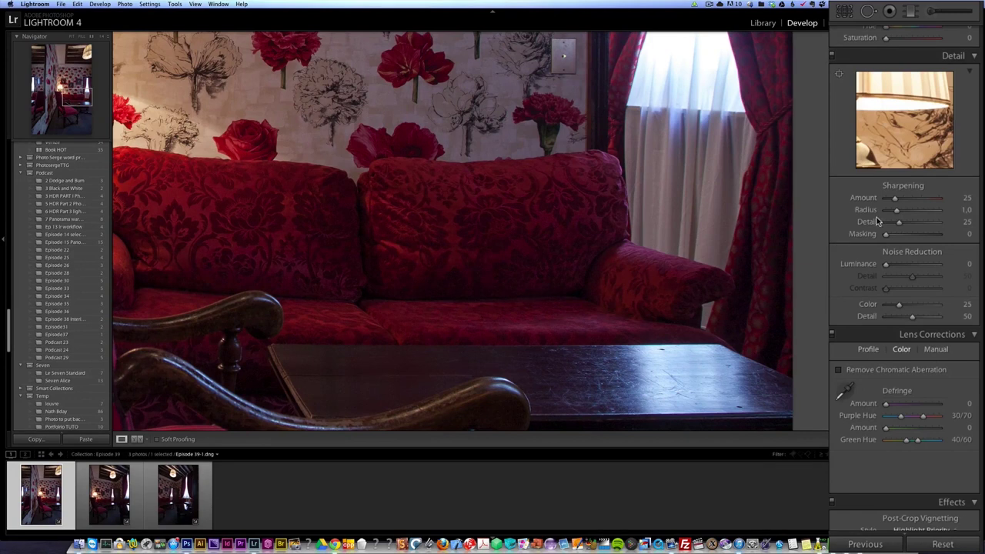
{"action": "left_click_drag", "start_coordinate": [885, 264], "coordinate": [896, 268]}
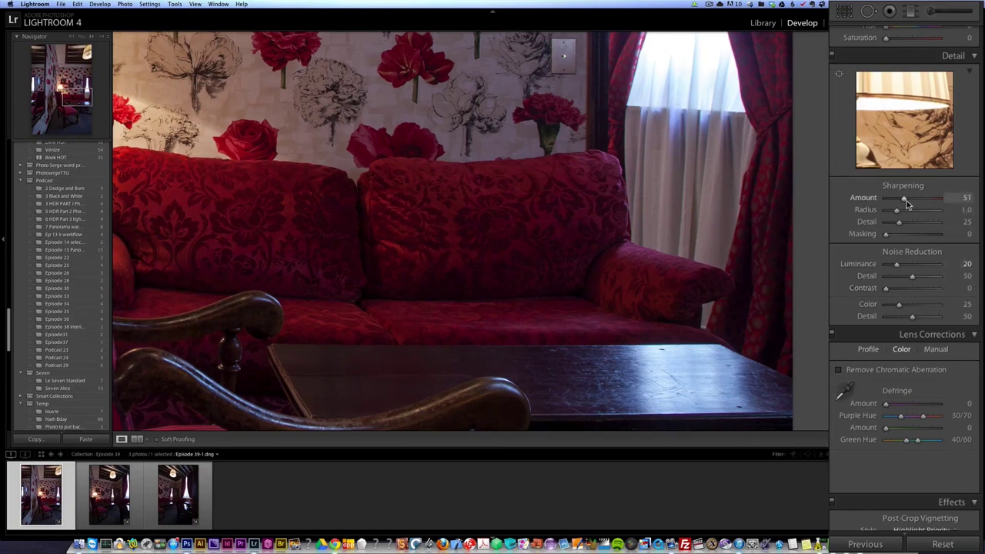
{"action": "left_click_drag", "start_coordinate": [906, 200], "coordinate": [915, 202]}
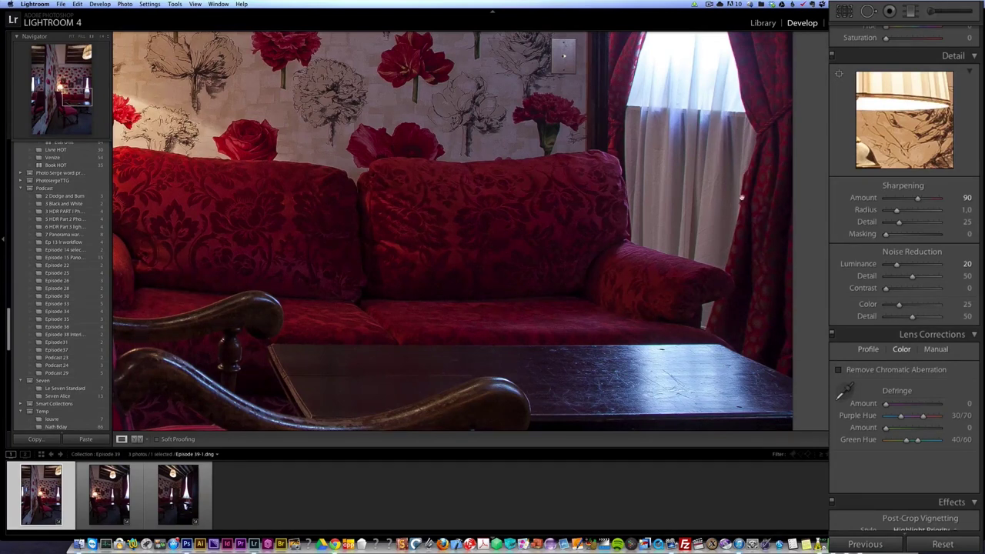
{"action": "key", "text": "alt"}
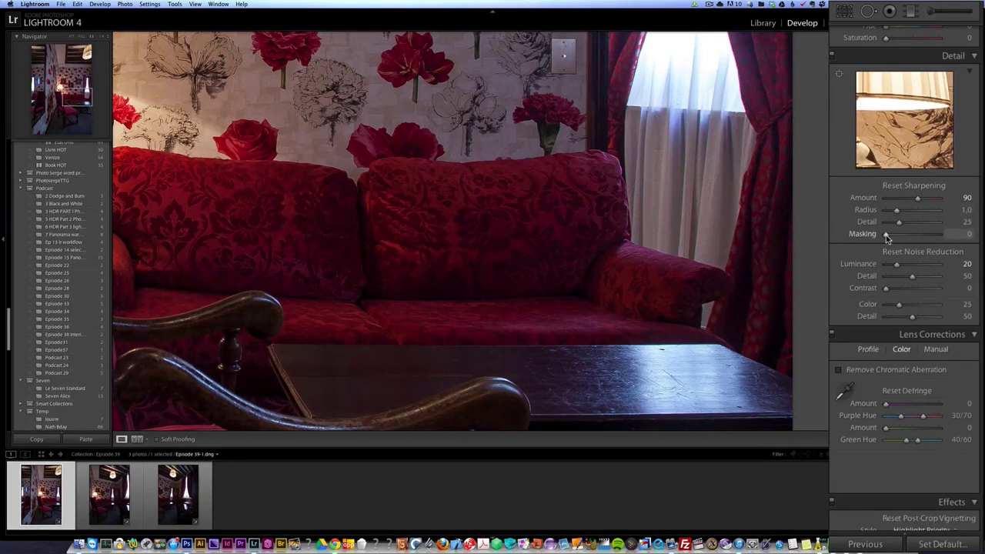
{"action": "left_click_drag", "start_coordinate": [885, 235], "coordinate": [926, 237]}
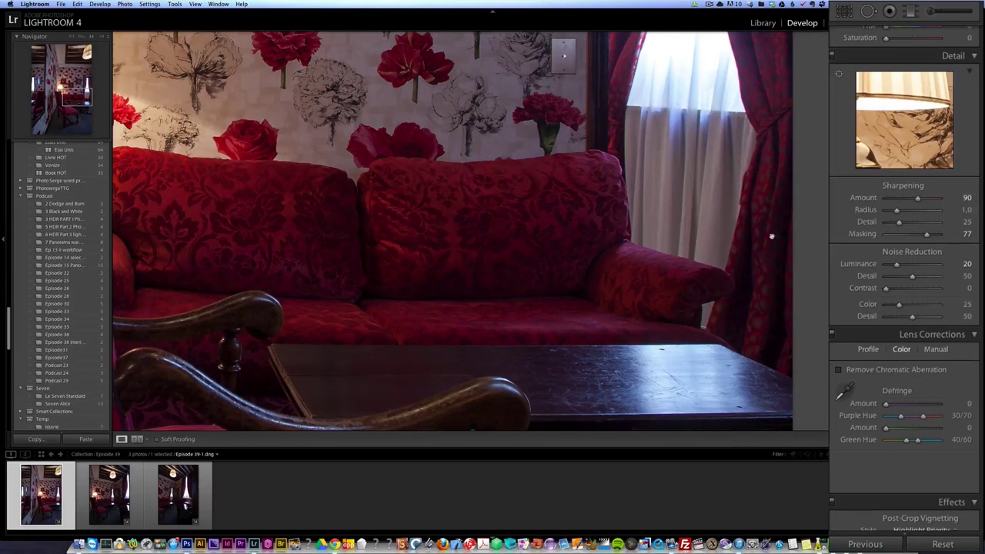
Enable the Canon lens profile correction, toggling it off and on to compare.
{"action": "left_click", "coordinate": [612, 233]}
{"action": "left_click", "coordinate": [868, 349]}
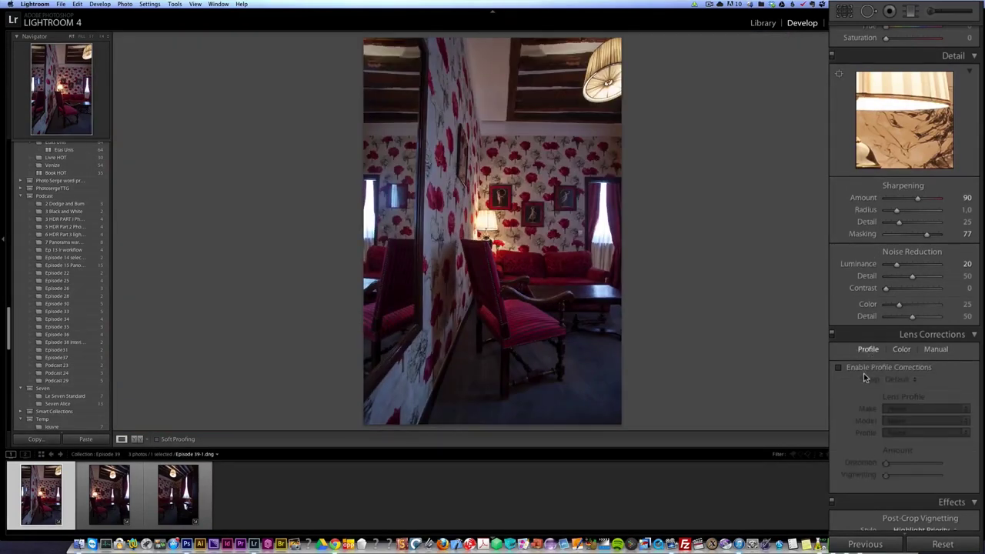
{"action": "left_click", "coordinate": [839, 367]}
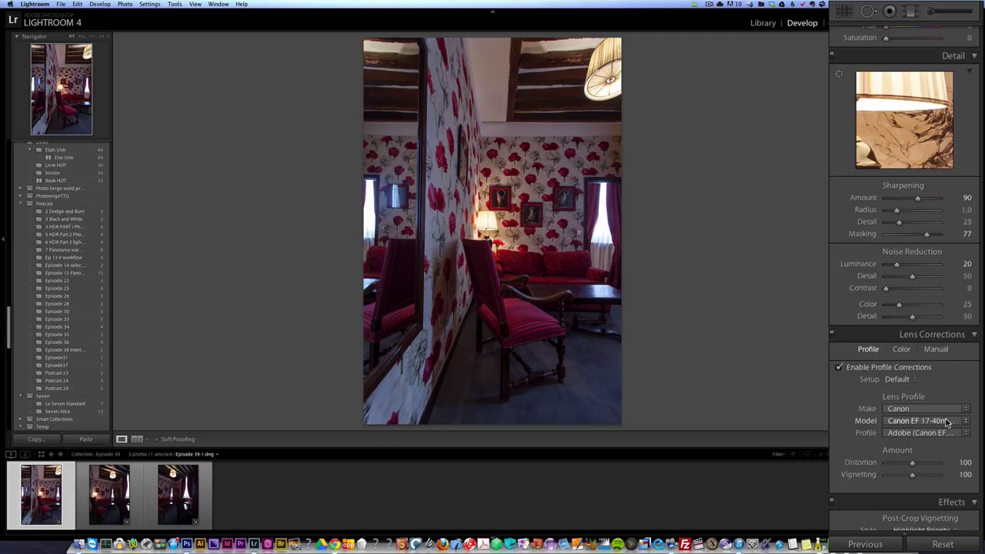
{"action": "left_click", "coordinate": [873, 368]}
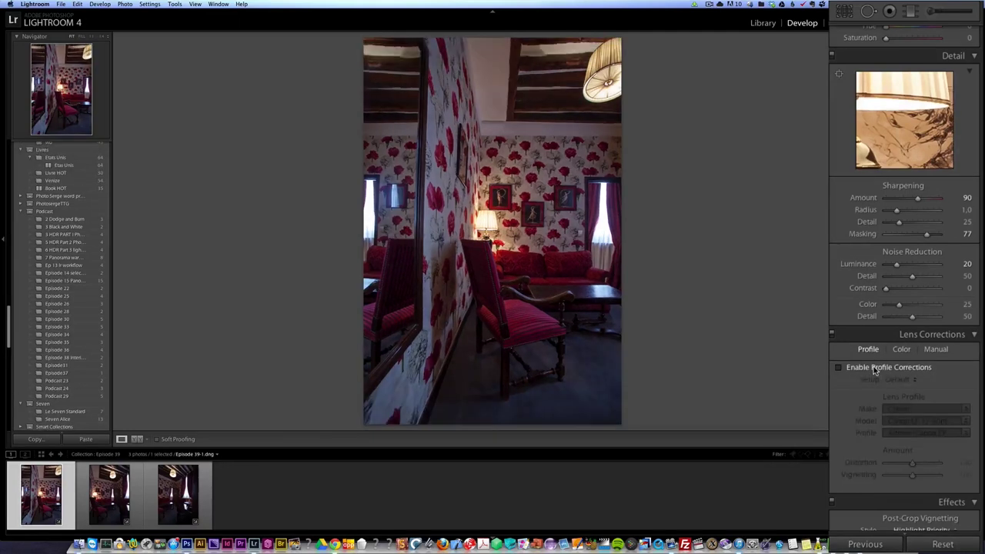
{"action": "left_click", "coordinate": [873, 369]}
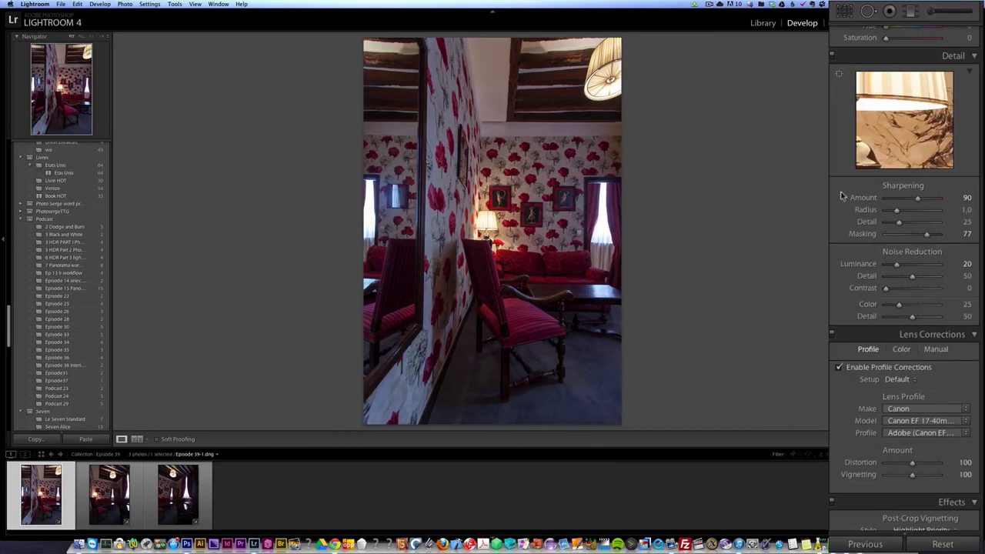
Add Clarity +20 and select all three room photos.
{"action": "scroll", "coordinate": [965, 238], "scroll_direction": "up", "scroll_amount": 10}
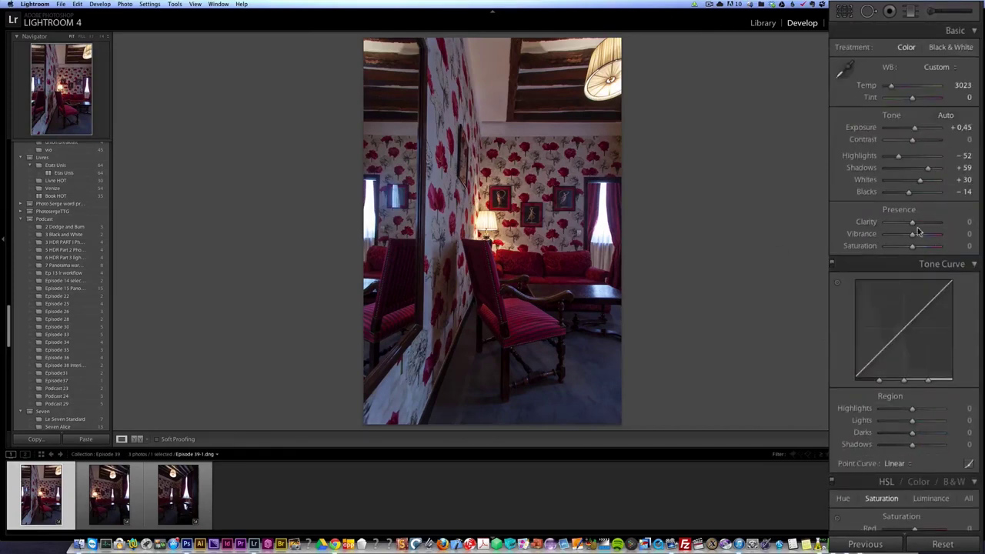
{"action": "left_click_drag", "start_coordinate": [911, 221], "coordinate": [917, 222]}
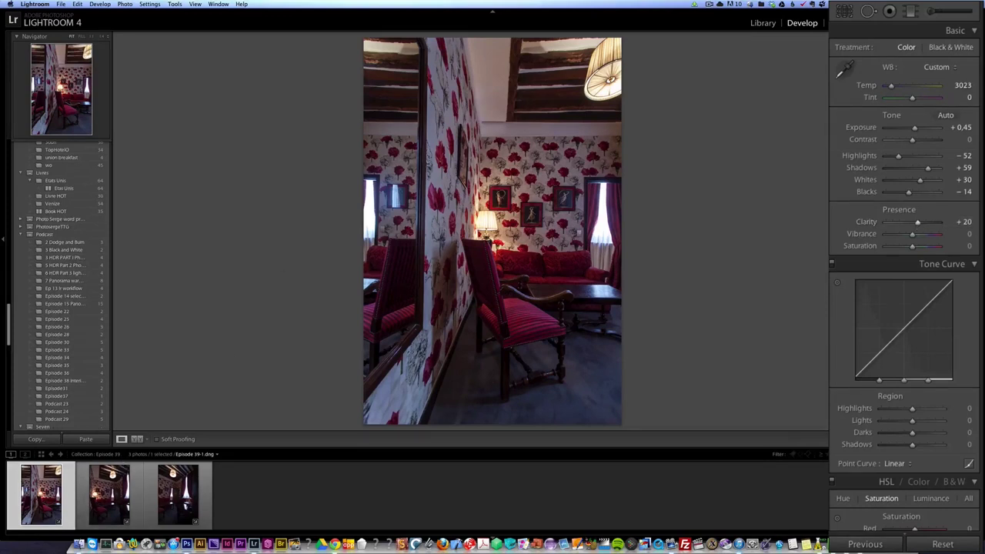
{"action": "key", "text": "super+a"}
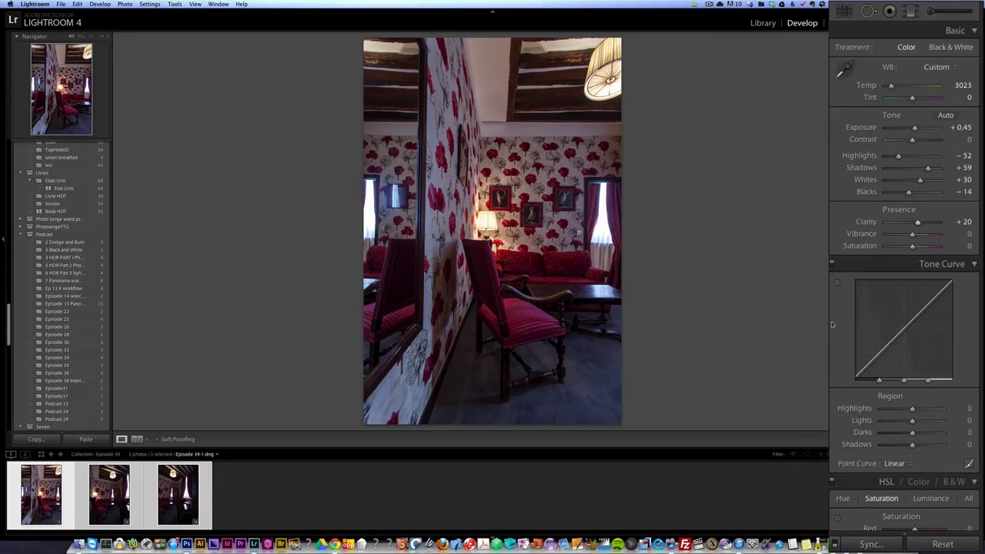
Sync the edits to all three photos and send them to Merge to Panorama in Photoshop.
{"action": "left_click", "coordinate": [871, 544]}
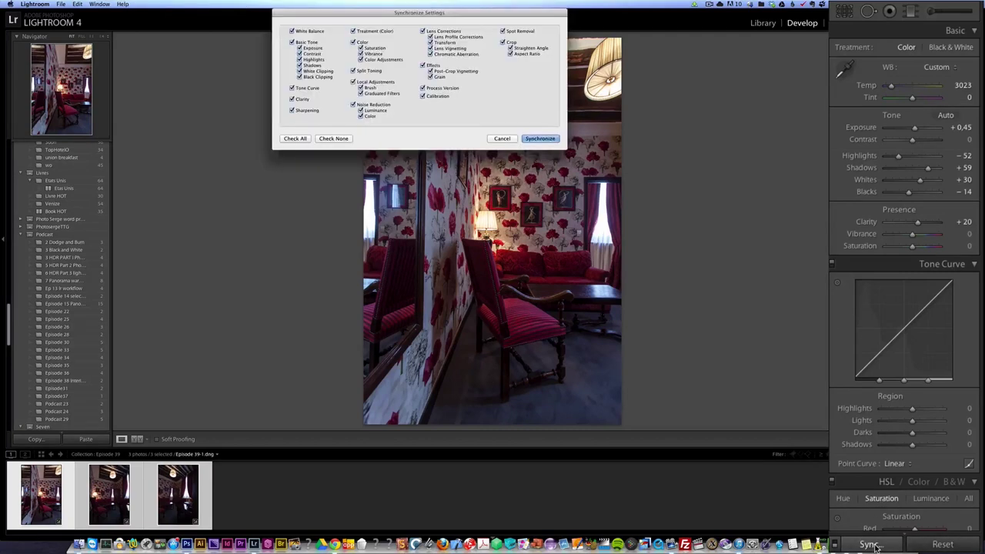
{"action": "left_click", "coordinate": [538, 138]}
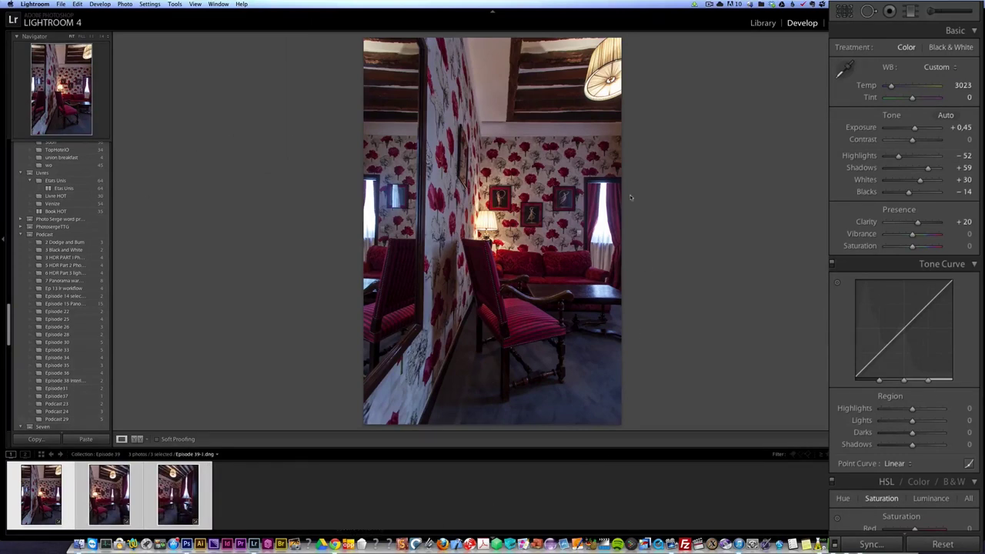
{"action": "right_click", "coordinate": [52, 492]}
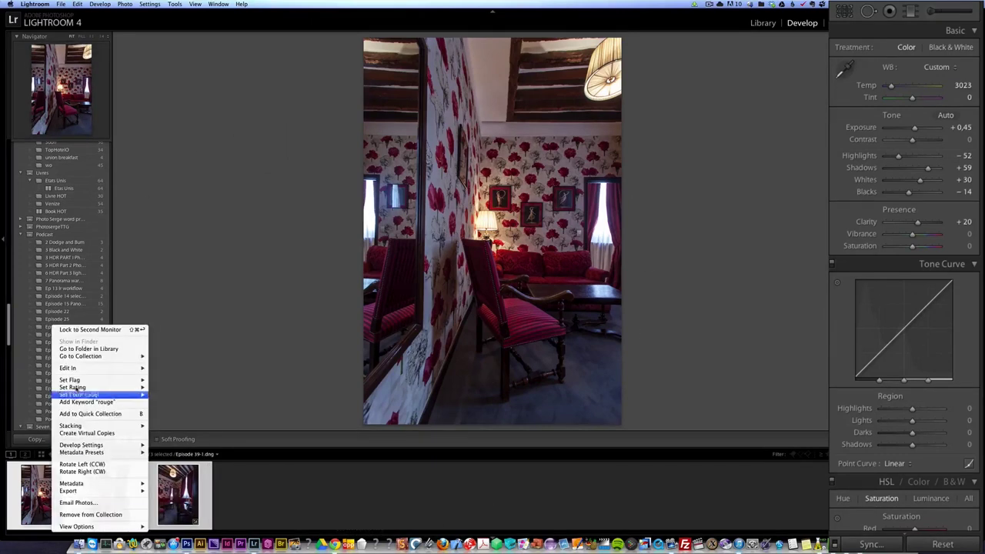
{"action": "mouse_move", "coordinate": [87, 368]}
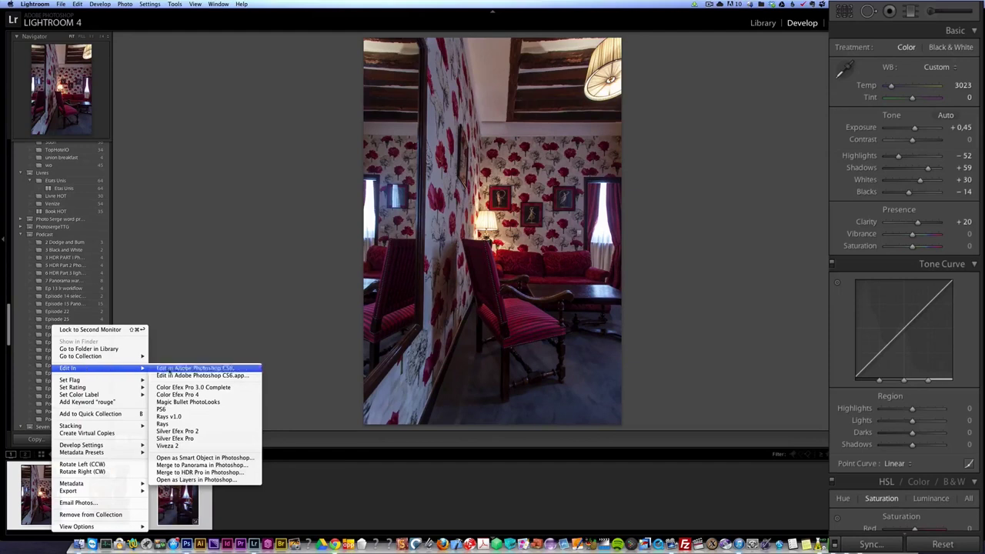
{"action": "left_click", "coordinate": [235, 466]}
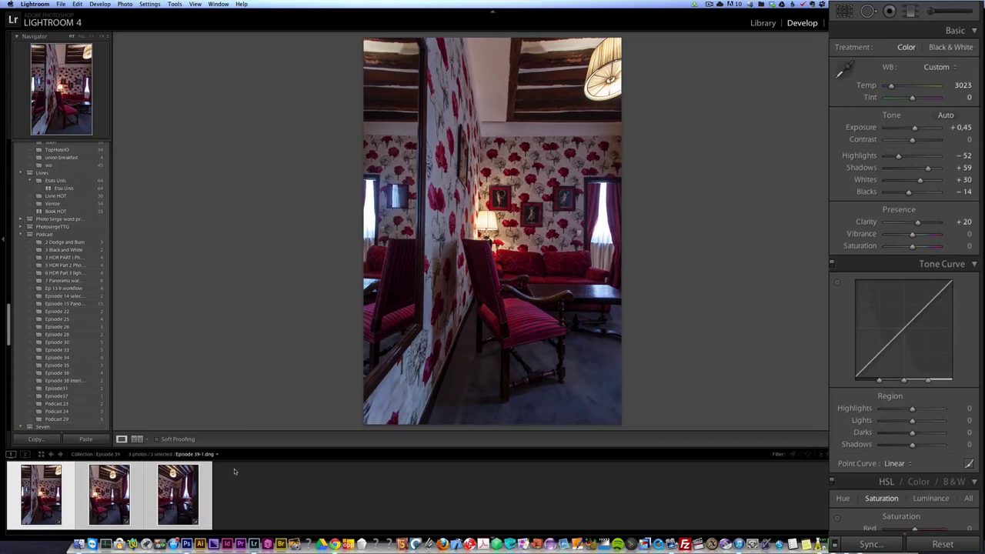
{"action": "left_click", "coordinate": [569, 179]}
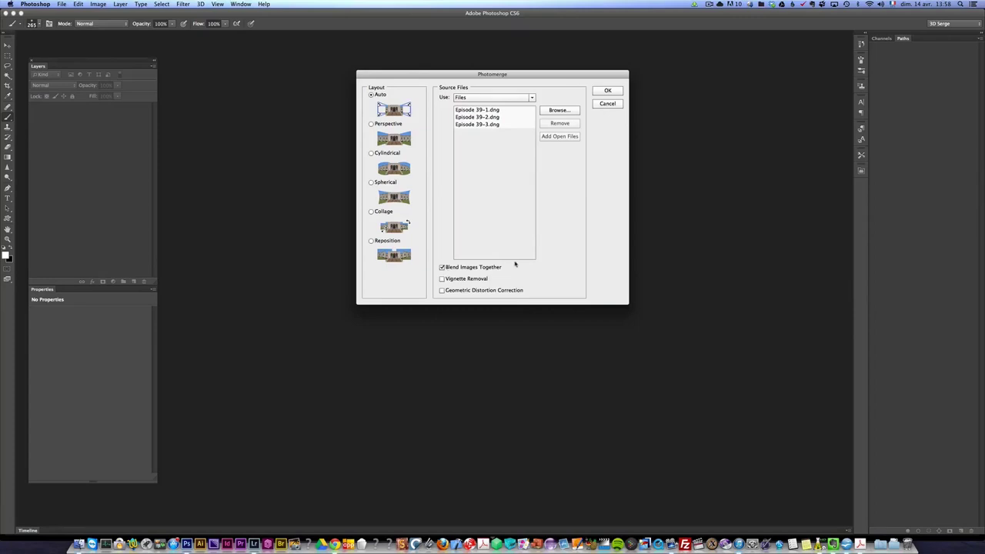
Run Photomerge with Auto layout and blending on the three Episode 39 shots.
{"action": "left_click", "coordinate": [607, 90]}
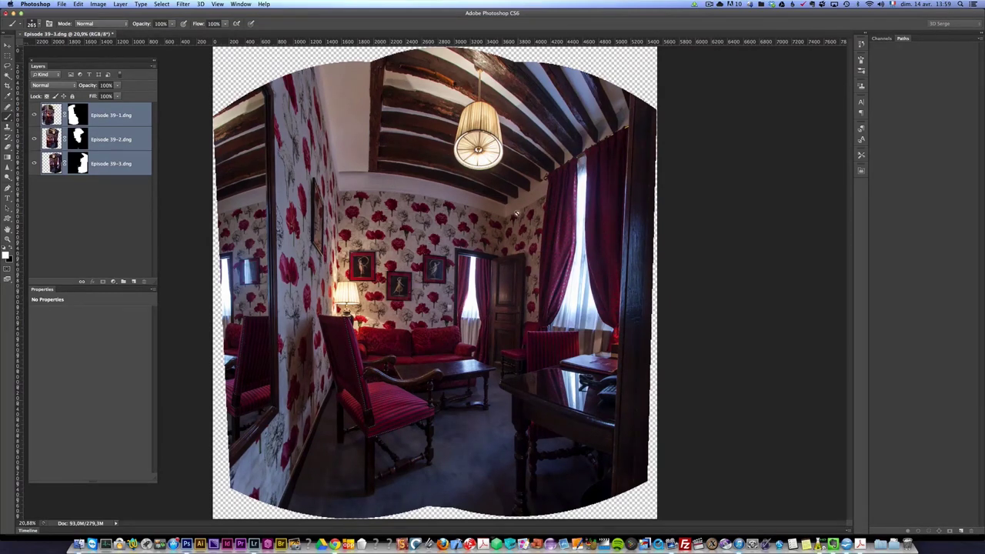
Merge the three layers, duplicate the merged layer, and launch Filter > Adaptive Wide Angle.
{"action": "left_click", "coordinate": [120, 3]}
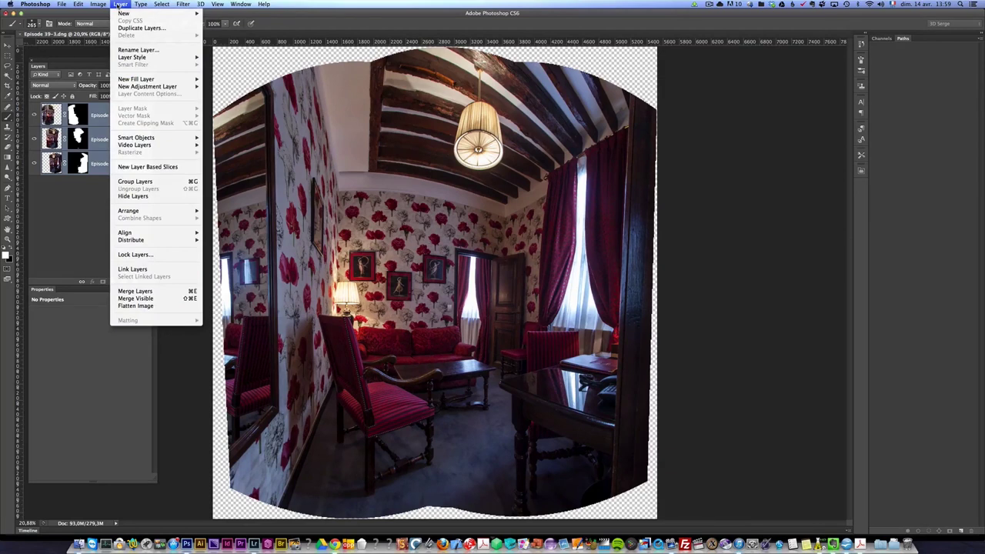
{"action": "left_click", "coordinate": [142, 290]}
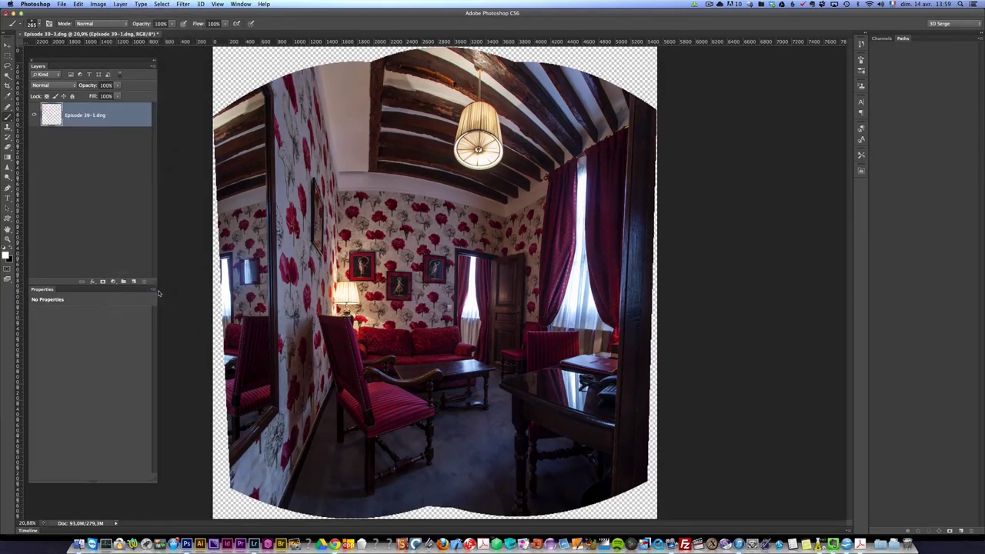
{"action": "left_click_drag", "start_coordinate": [108, 121], "coordinate": [134, 282]}
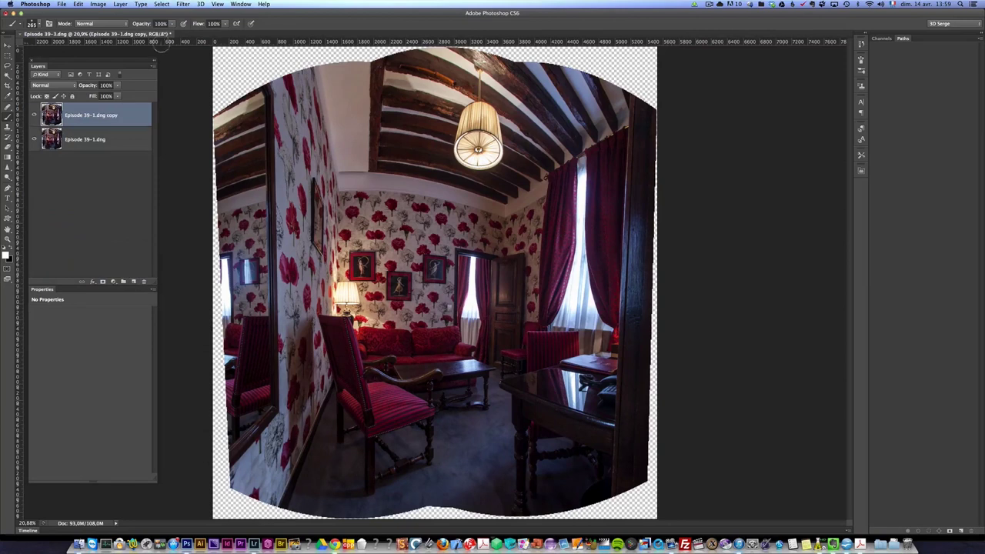
{"action": "left_click", "coordinate": [182, 4]}
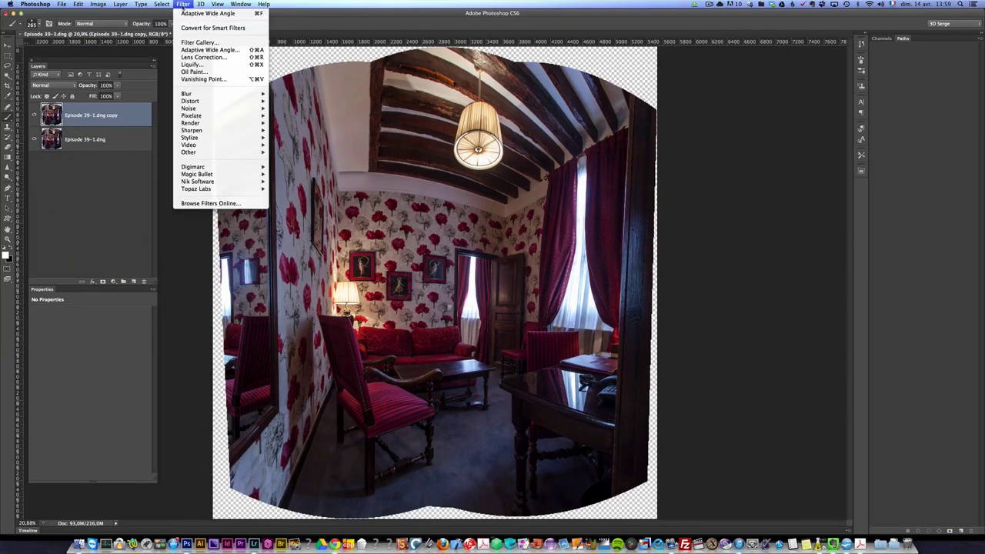
{"action": "left_click", "coordinate": [223, 50]}
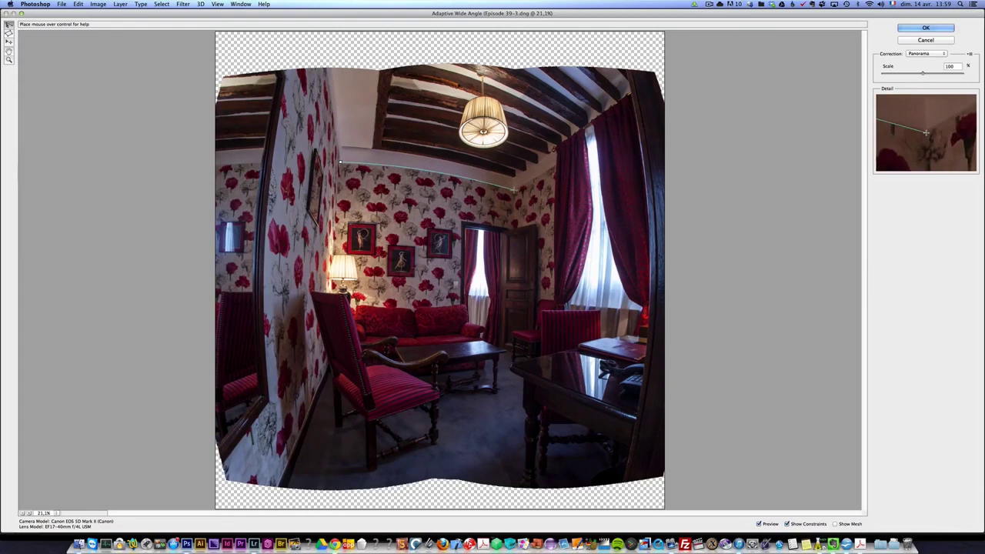
Add constraint lines straightening the wall-ceiling edge and a ceiling beam.
{"action": "left_click", "coordinate": [515, 189]}
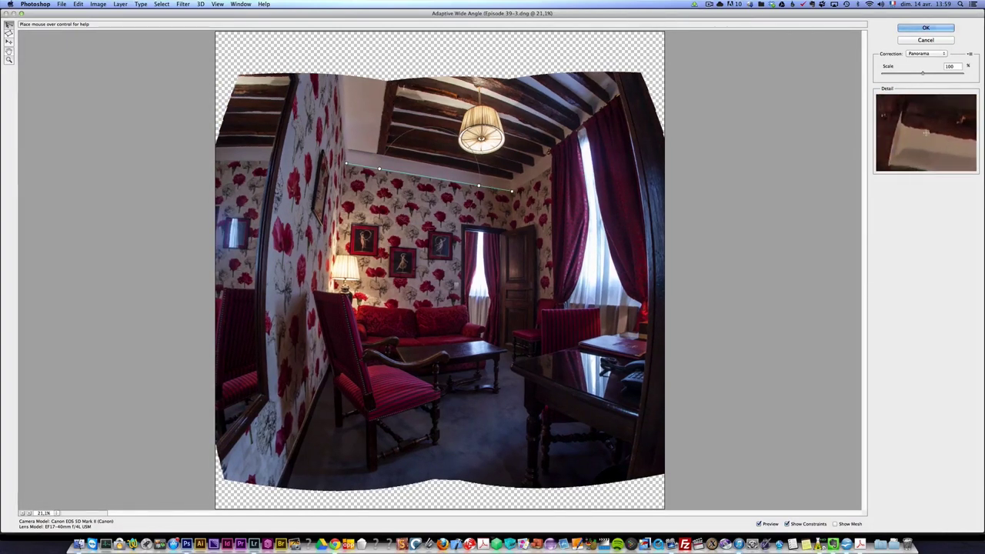
{"action": "left_click", "coordinate": [398, 87]}
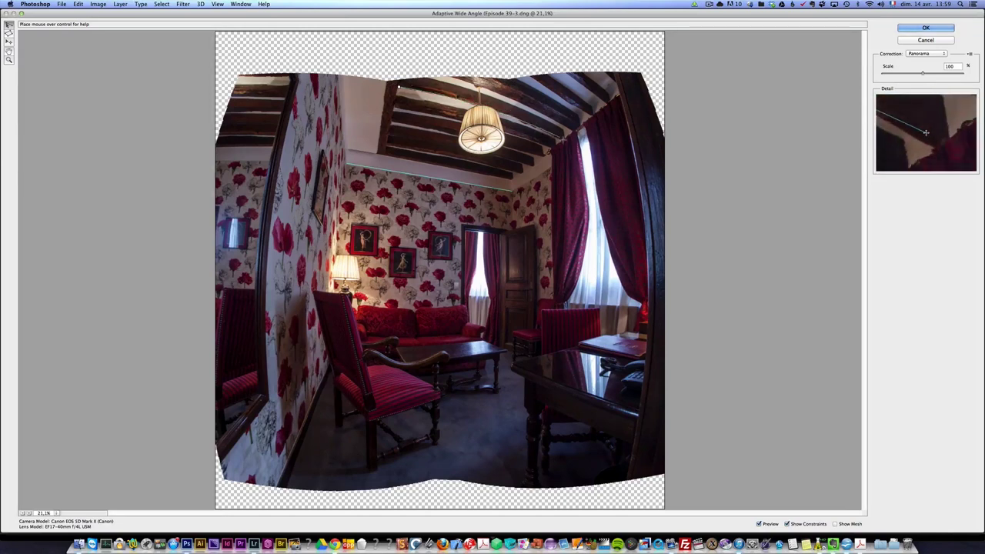
{"action": "left_click", "coordinate": [564, 139]}
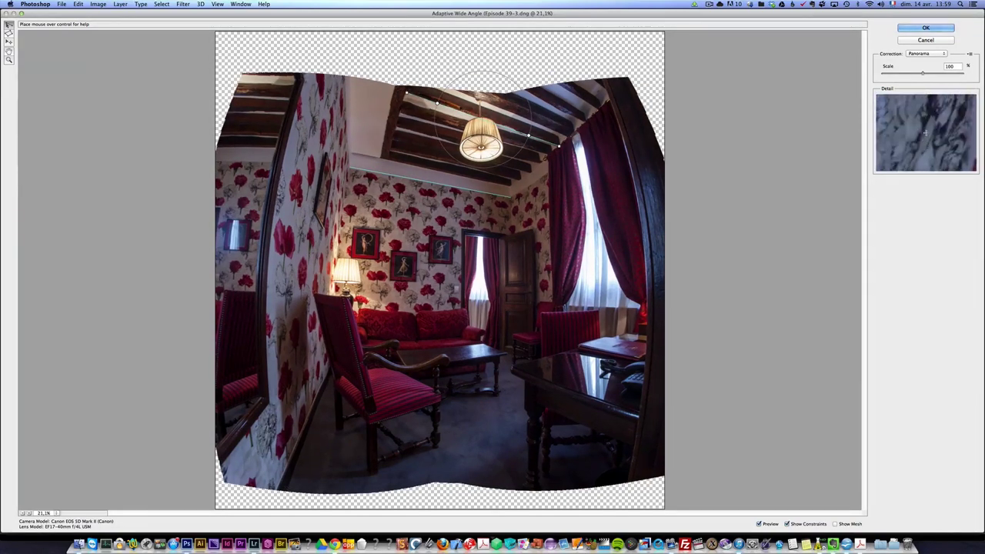
Draw constraint lines along the left wall and curtain edge, setting both to Vertical.
{"action": "left_click", "coordinate": [268, 410]}
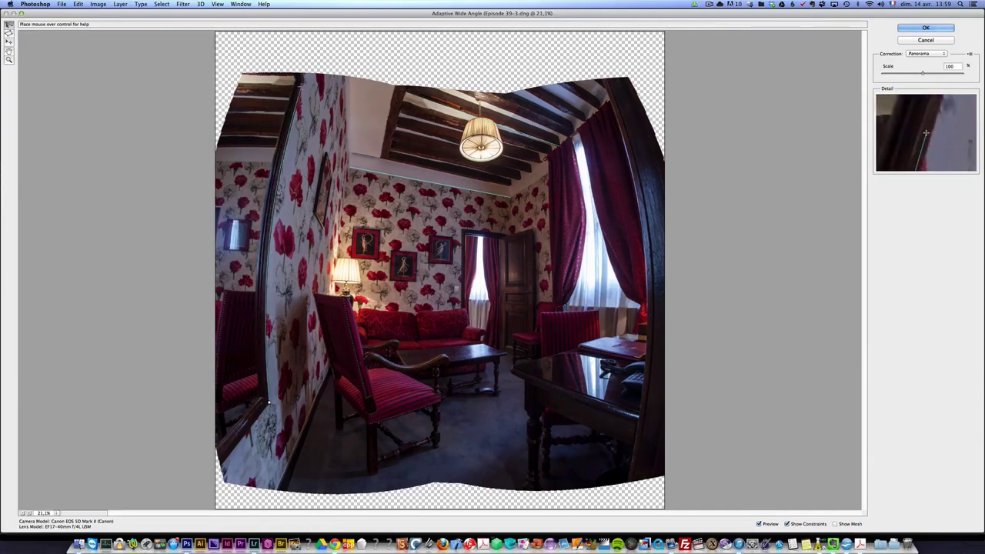
{"action": "left_click", "coordinate": [306, 74]}
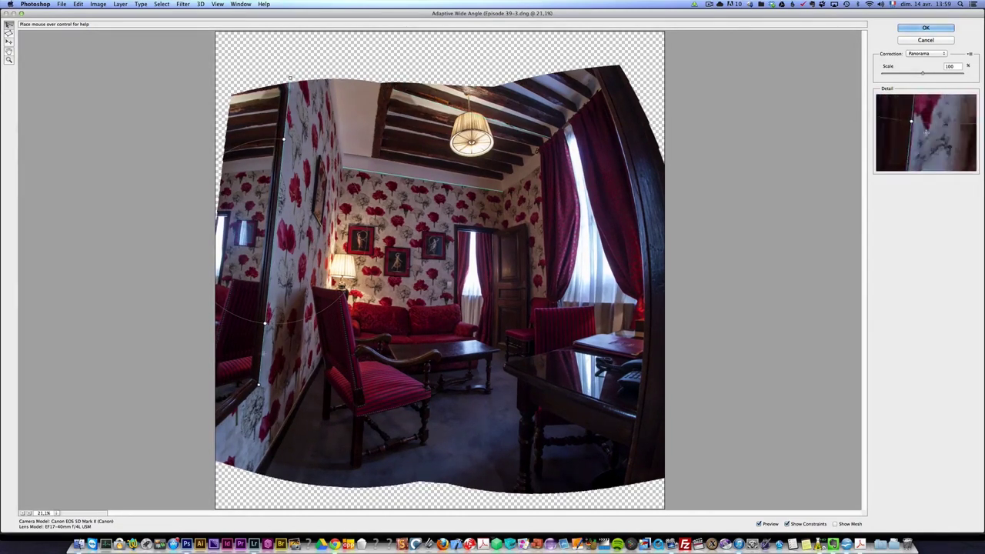
{"action": "right_click", "coordinate": [291, 77]}
{"action": "left_click", "coordinate": [308, 98]}
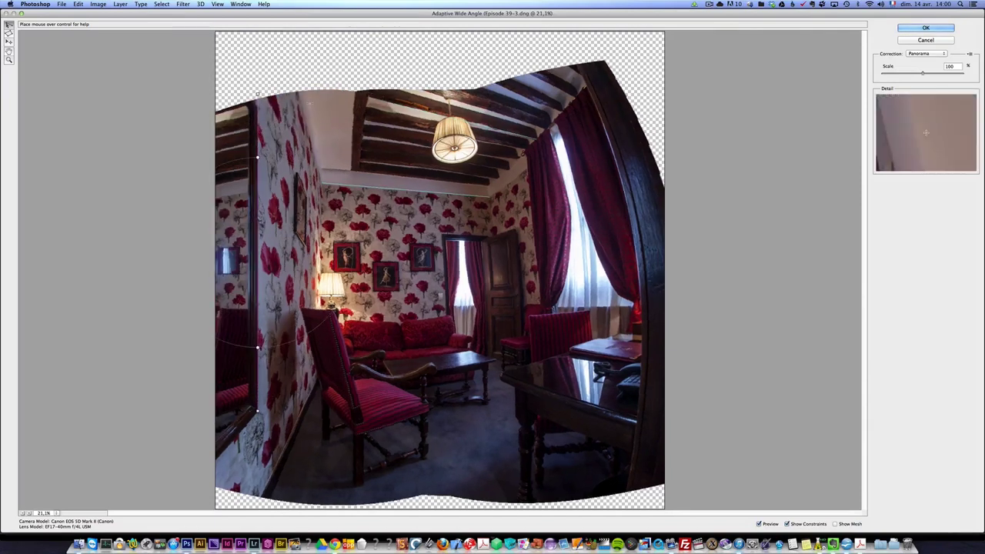
{"action": "left_click", "coordinate": [628, 476]}
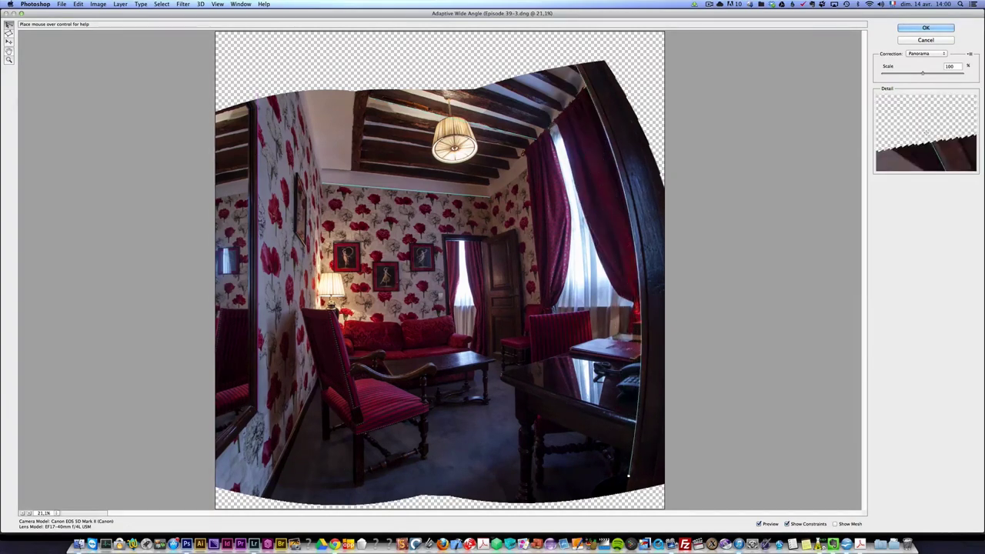
{"action": "left_click", "coordinate": [578, 65]}
{"action": "right_click", "coordinate": [583, 65]}
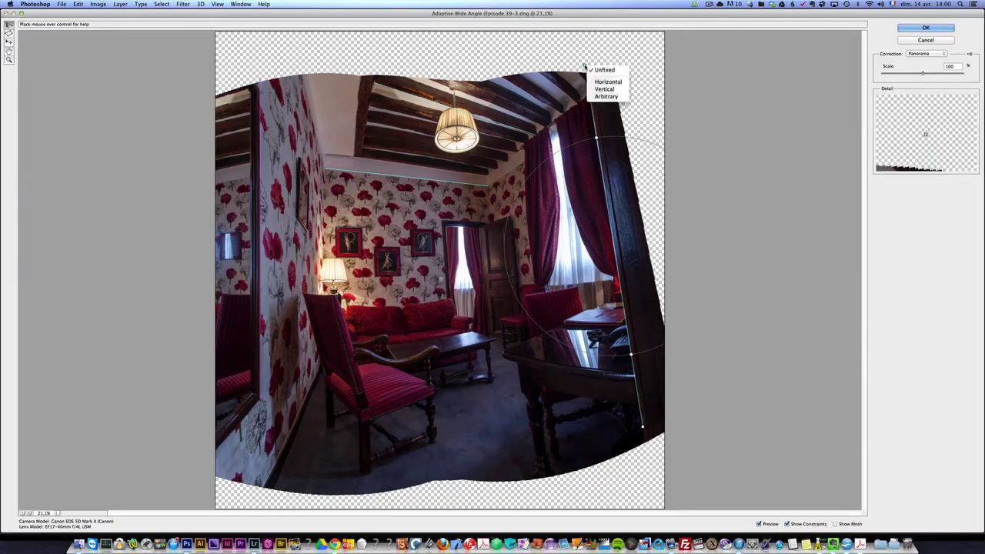
{"action": "left_click", "coordinate": [616, 88]}
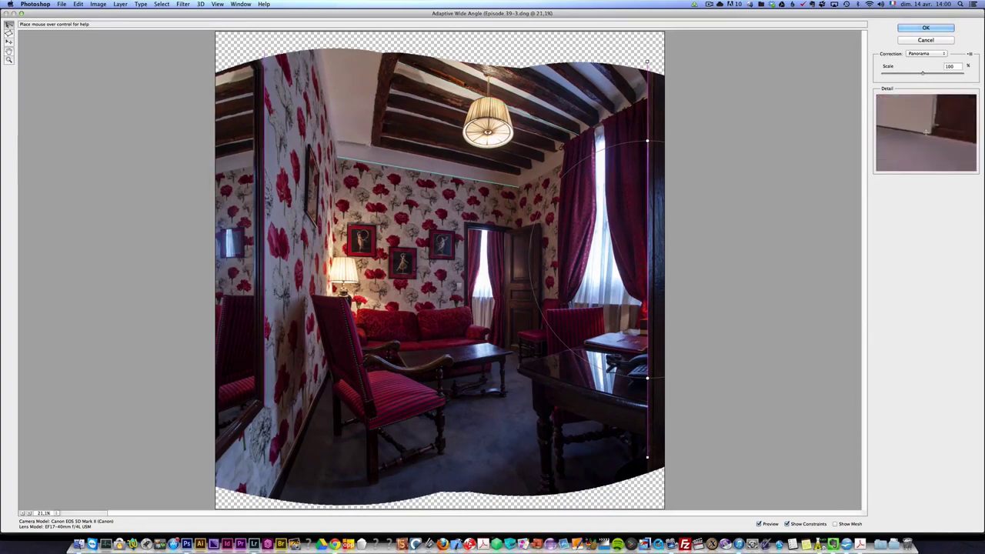
Add constraint lines straightening two more beam edges and the door frame top.
{"action": "left_click", "coordinate": [369, 143]}
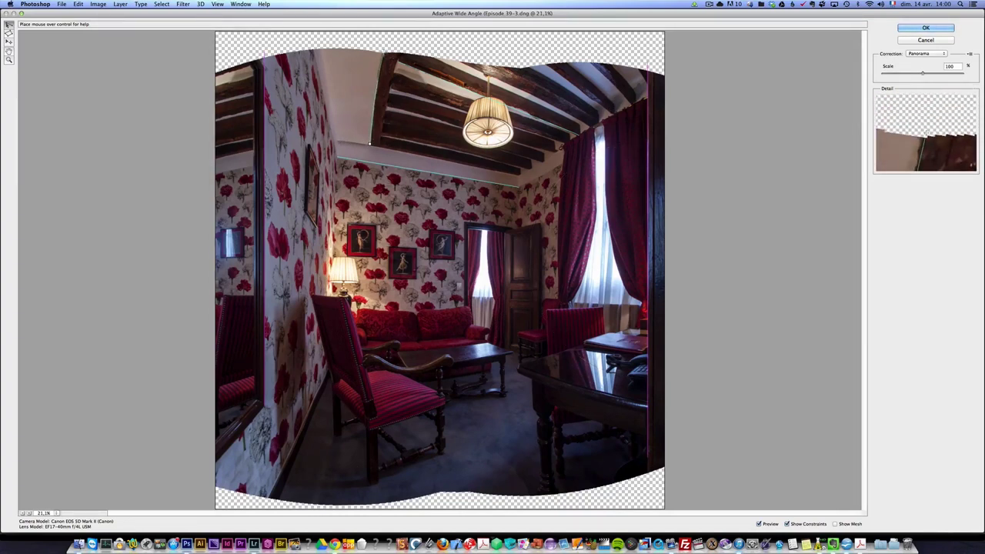
{"action": "left_click", "coordinate": [380, 69]}
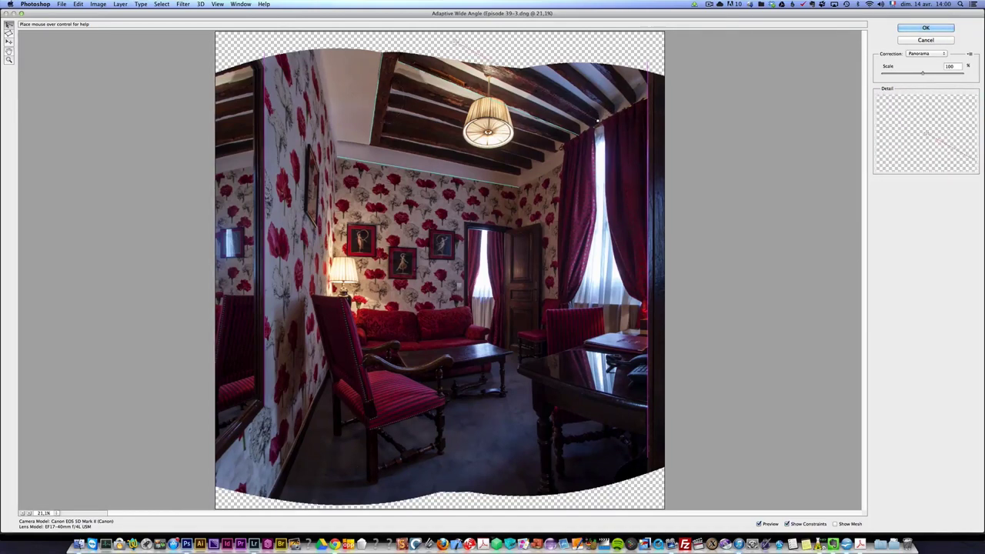
{"action": "left_click", "coordinate": [597, 121]}
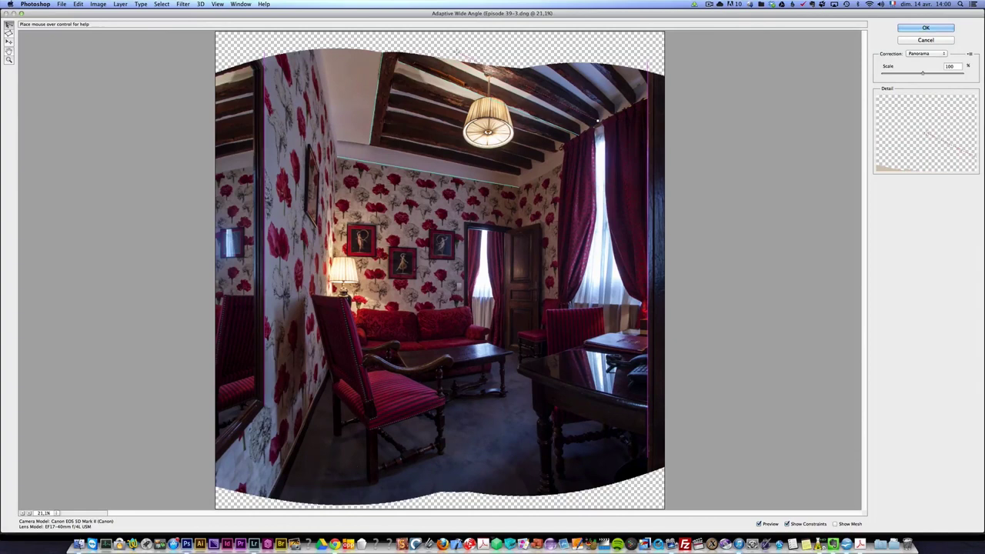
{"action": "left_click", "coordinate": [550, 94]}
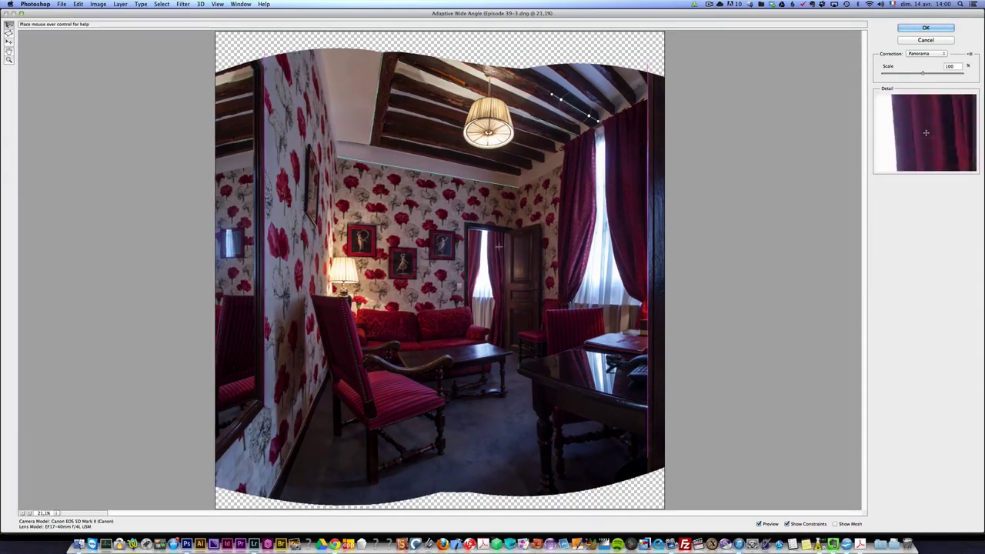
{"action": "left_click", "coordinate": [465, 223]}
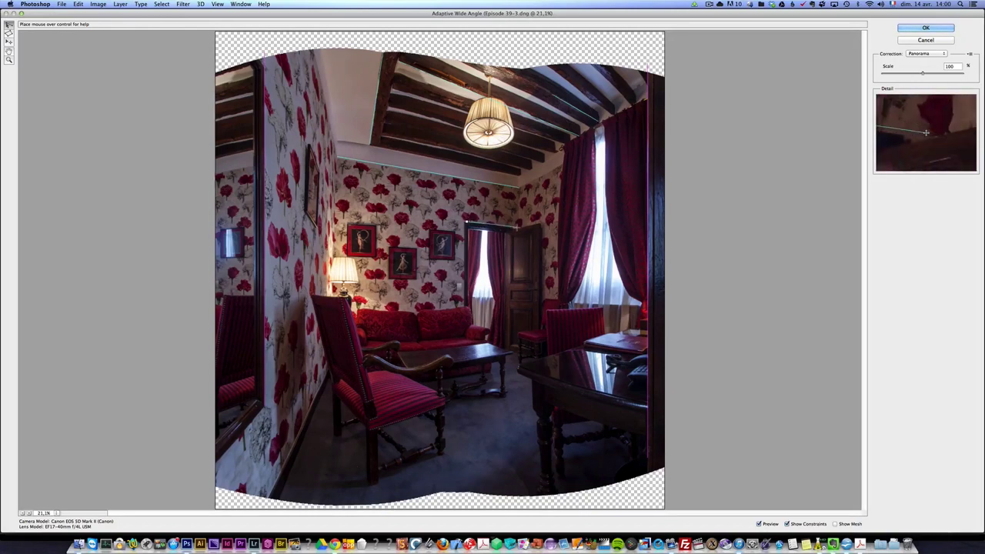
{"action": "left_click", "coordinate": [516, 229]}
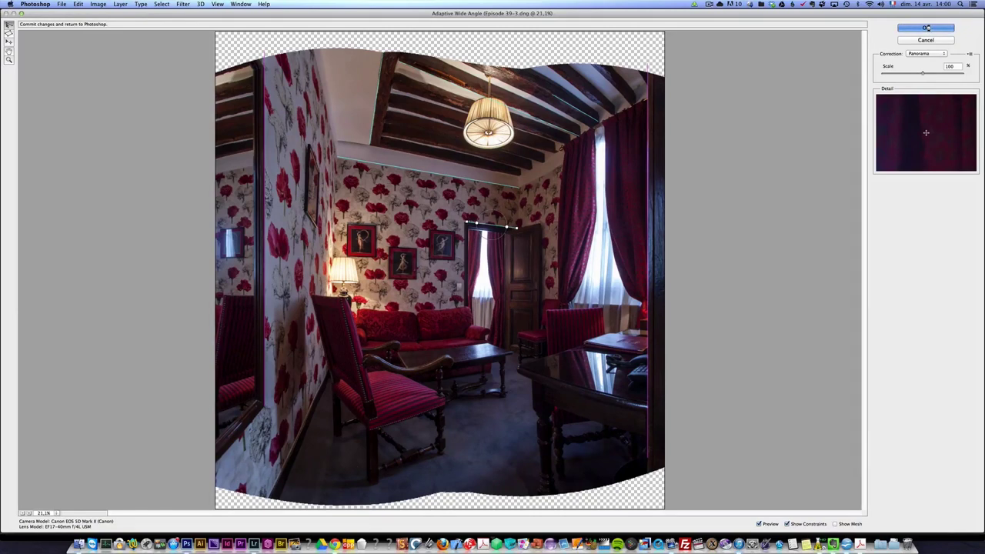
Apply the Adaptive Wide Angle correction and compare it against the original panorama.
{"action": "left_click", "coordinate": [926, 27]}
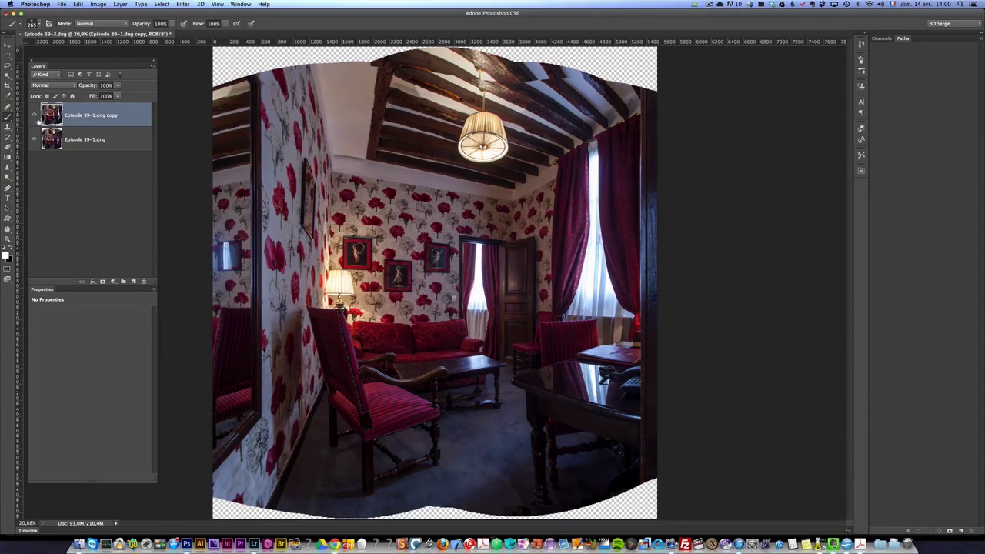
{"action": "left_click", "coordinate": [35, 116]}
{"action": "left_click", "coordinate": [35, 116]}
{"action": "left_click", "coordinate": [35, 116]}
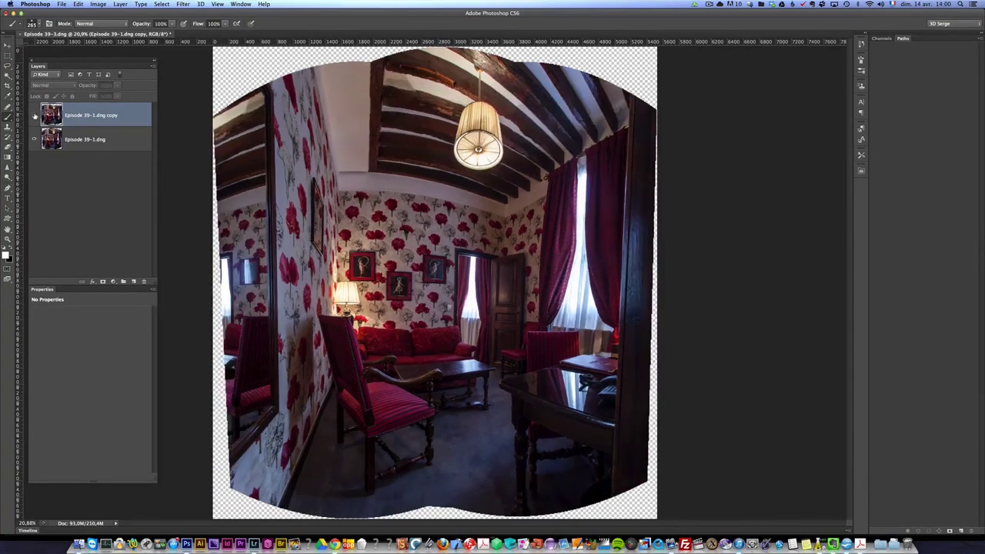
{"action": "left_click", "coordinate": [35, 115]}
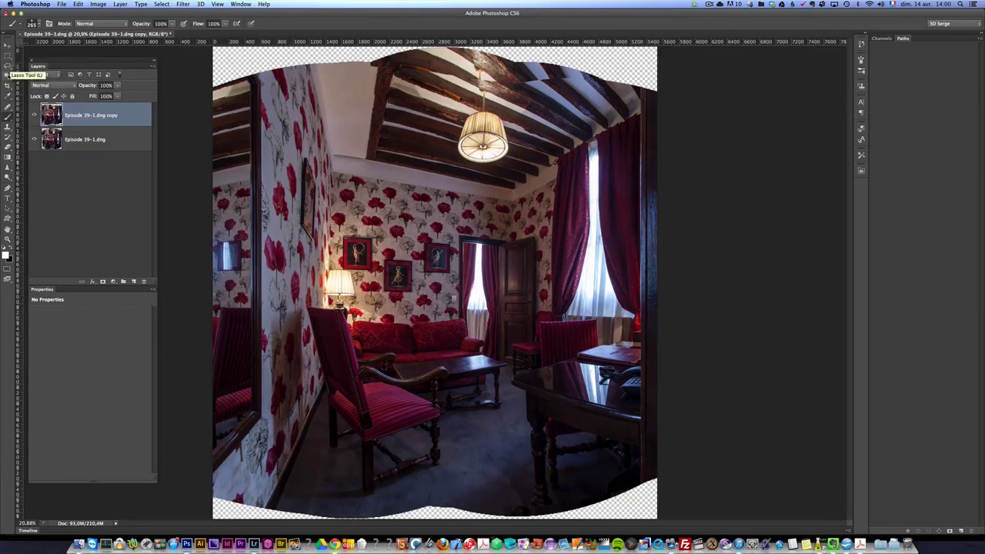
Crop the transparent warped areas off the panorama's top and bottom edges.
{"action": "left_click", "coordinate": [8, 86]}
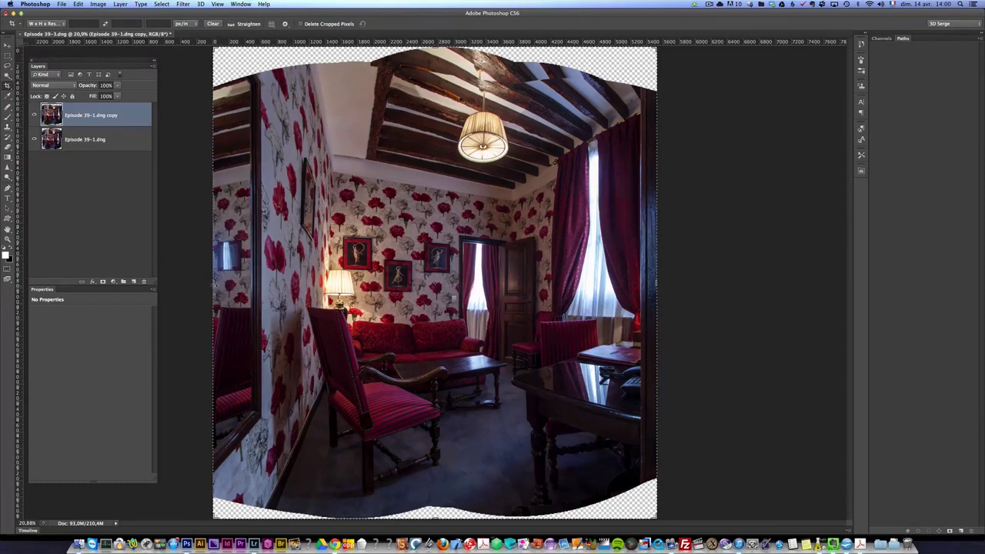
{"action": "left_click", "coordinate": [214, 286]}
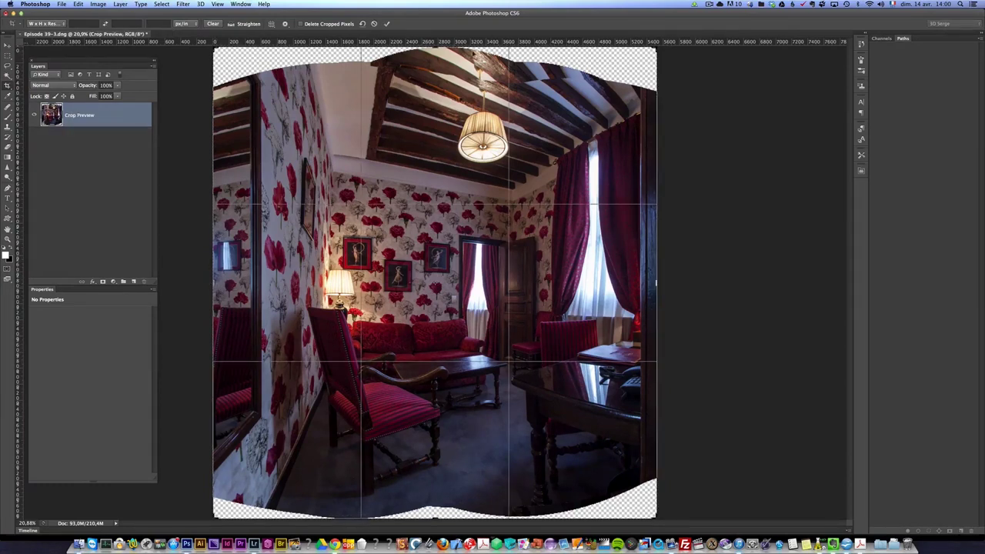
{"action": "left_click_drag", "start_coordinate": [435, 47], "coordinate": [435, 72]}
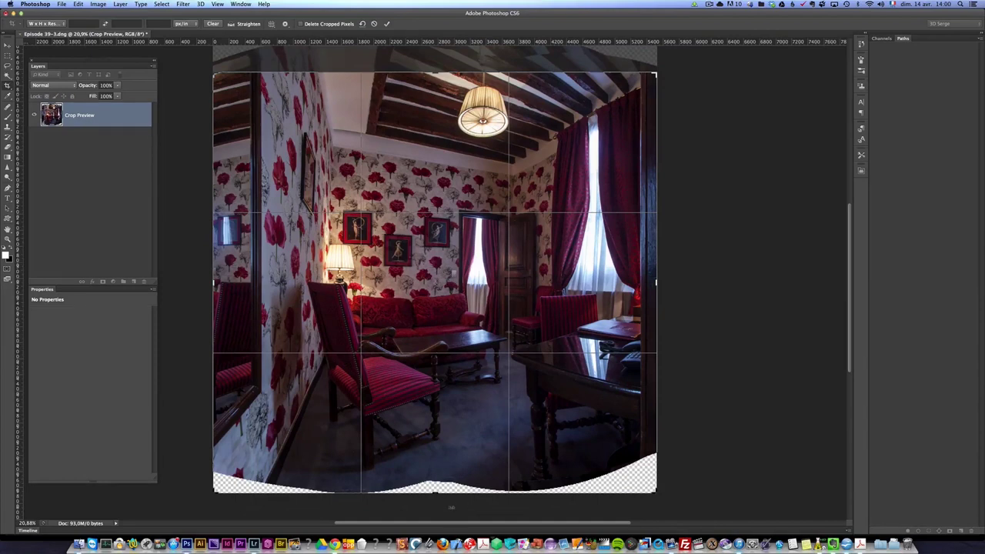
{"action": "left_click_drag", "start_coordinate": [435, 492], "coordinate": [435, 481]}
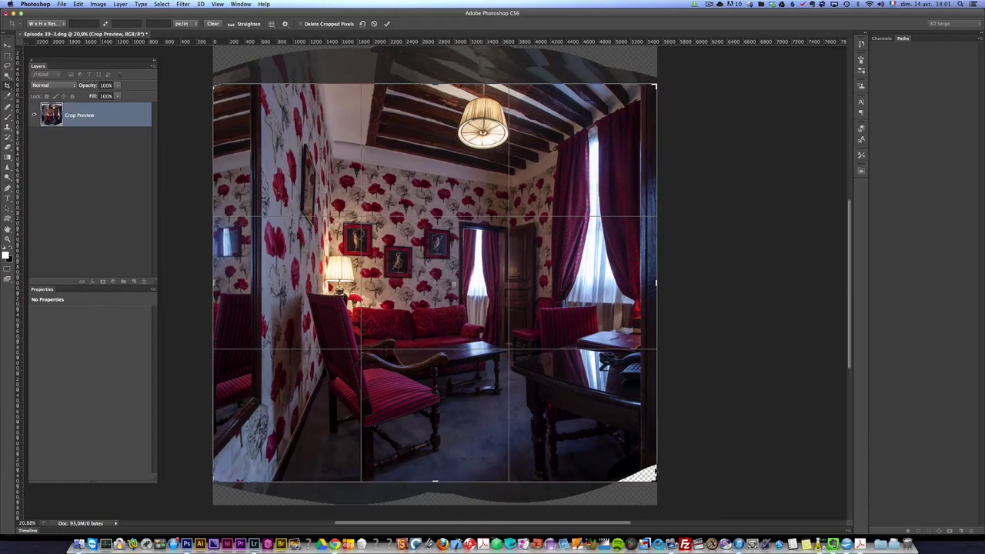
{"action": "key", "text": "Return"}
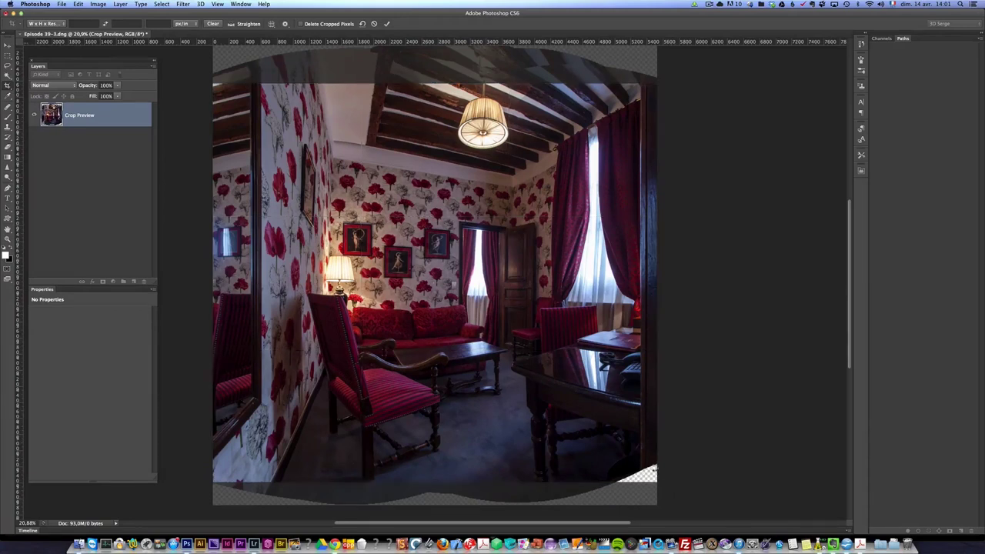
{"action": "key", "text": "super+a"}
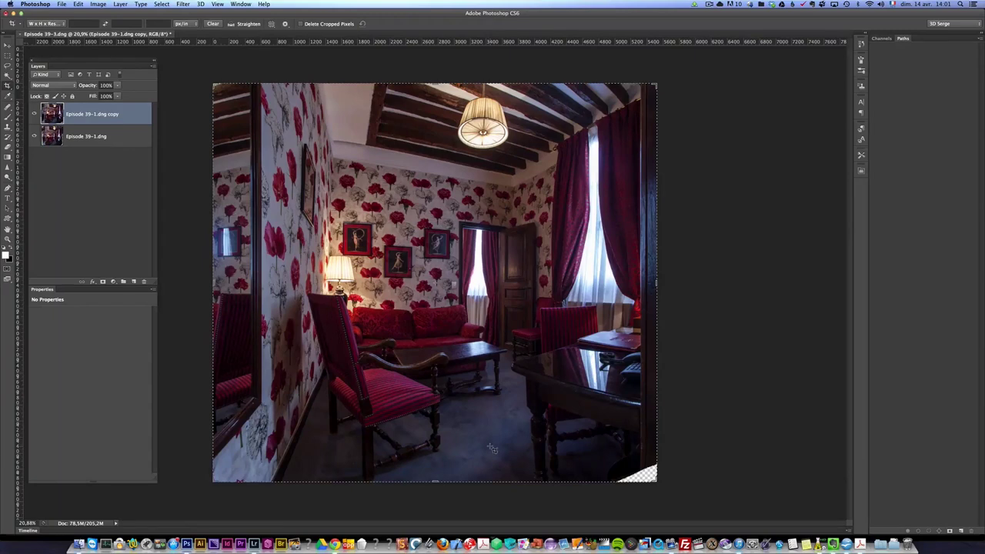
Toggle the corrected layer off and on to compare, then add a new empty layer.
{"action": "left_click", "coordinate": [33, 115]}
{"action": "left_click", "coordinate": [33, 115]}
{"action": "left_click", "coordinate": [133, 280]}
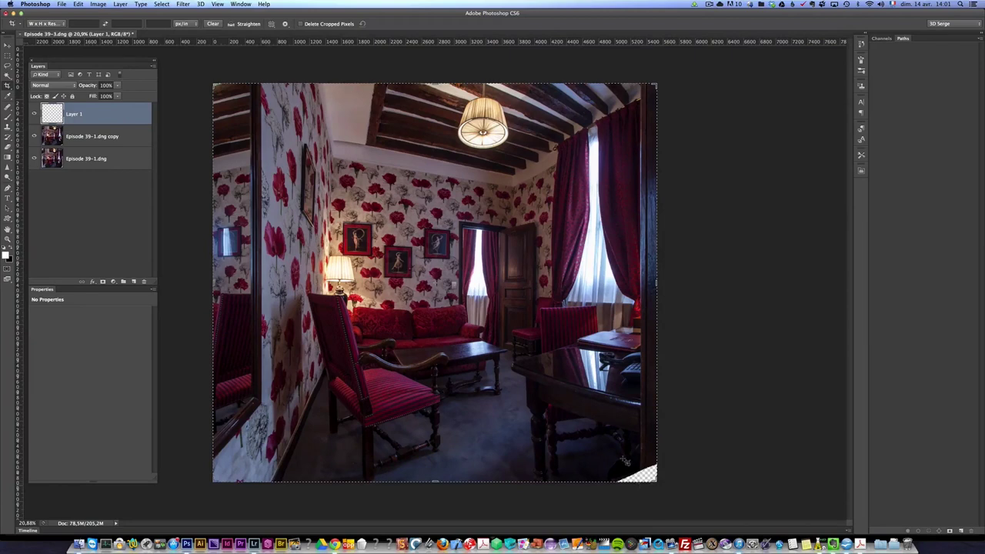
Clone dark floor over the transparent bottom-right corner, resizing the Clone Stamp brush to 92 px.
{"action": "key", "text": "s"}
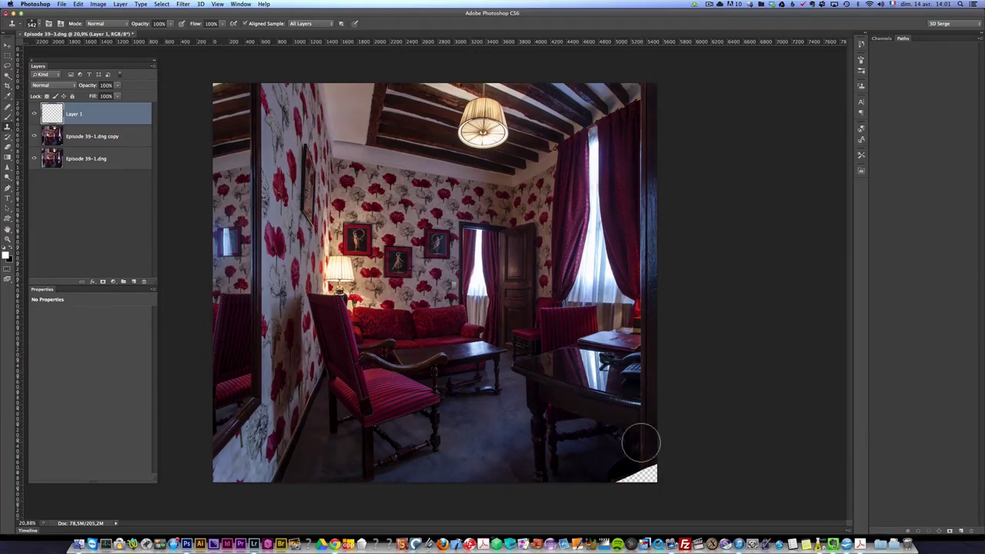
{"action": "left_click_drag", "start_coordinate": [640, 444], "coordinate": [635, 445]}
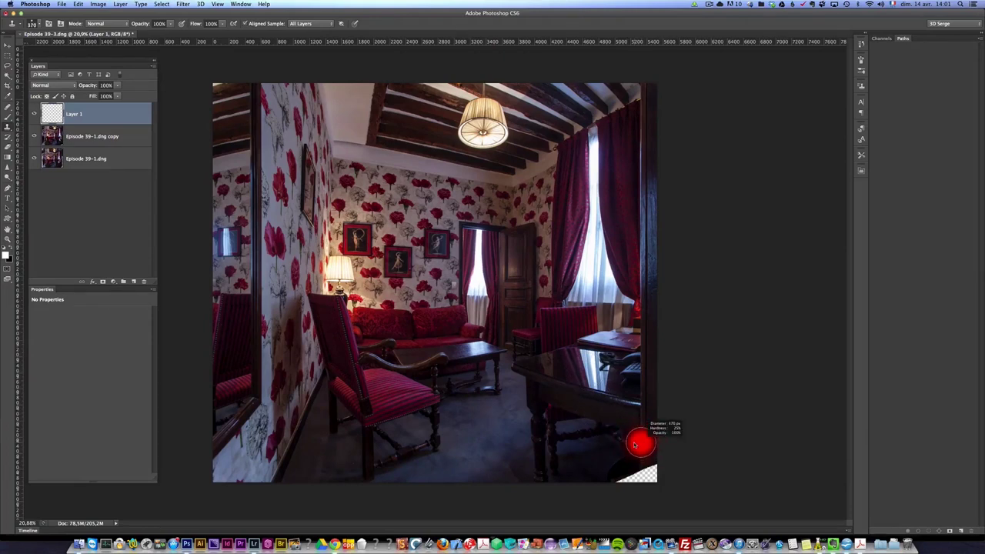
{"action": "left_click_drag", "start_coordinate": [634, 444], "coordinate": [637, 444]}
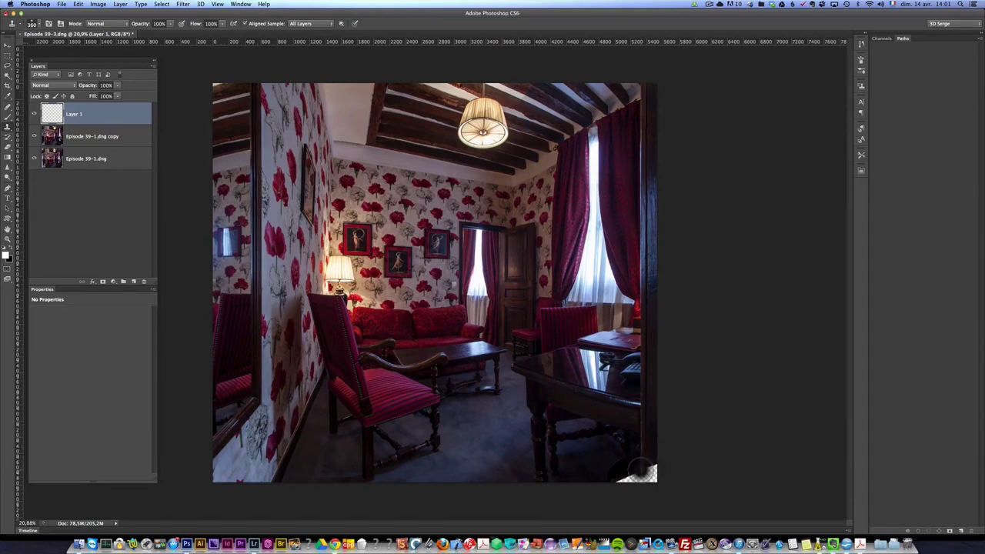
{"action": "mouse_move", "coordinate": [640, 465]}
{"action": "left_mouse_down"}
{"action": "mouse_move", "coordinate": [666, 461]}
{"action": "mouse_move", "coordinate": [620, 475]}
{"action": "mouse_move", "coordinate": [653, 474]}
{"action": "mouse_move", "coordinate": [645, 449]}
{"action": "left_mouse_up"}
{"action": "right_click", "coordinate": [669, 443]}
{"action": "left_click", "coordinate": [652, 449]}
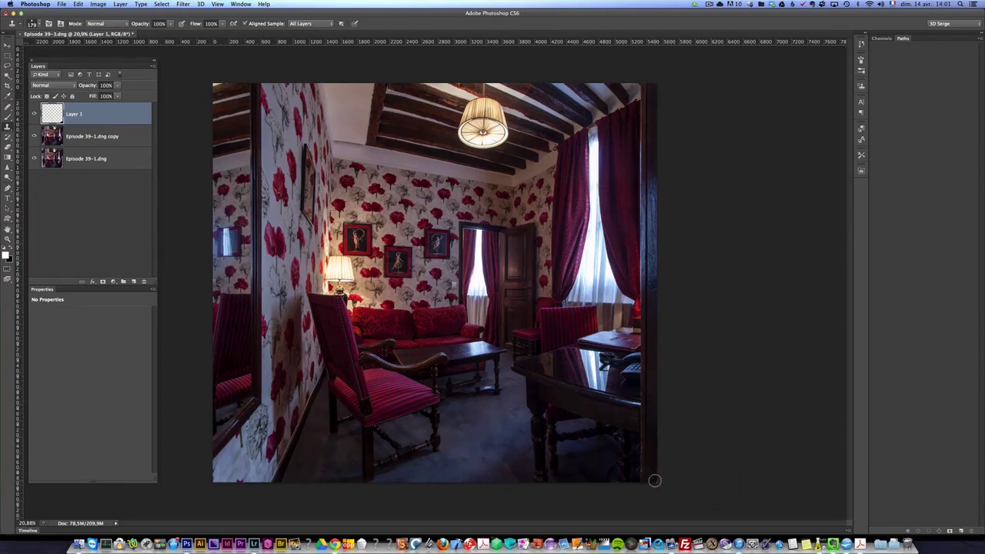
{"action": "left_click_drag", "start_coordinate": [653, 471], "coordinate": [651, 473]}
Close the retouched panorama with Save, then return to Lightroom's Develop module.
{"action": "key", "text": "super+w"}
{"action": "left_click", "coordinate": [556, 171]}
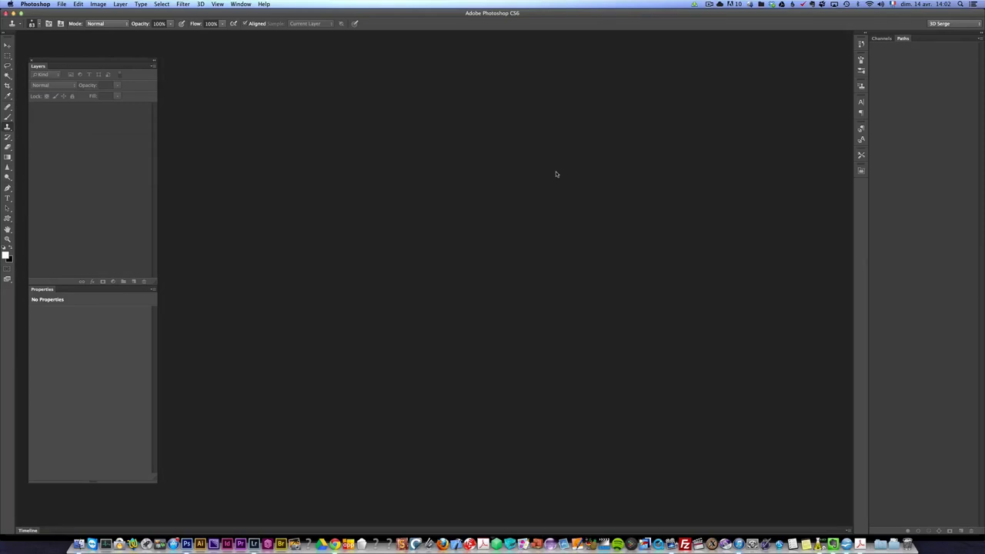
{"action": "key", "text": "super+Tab"}
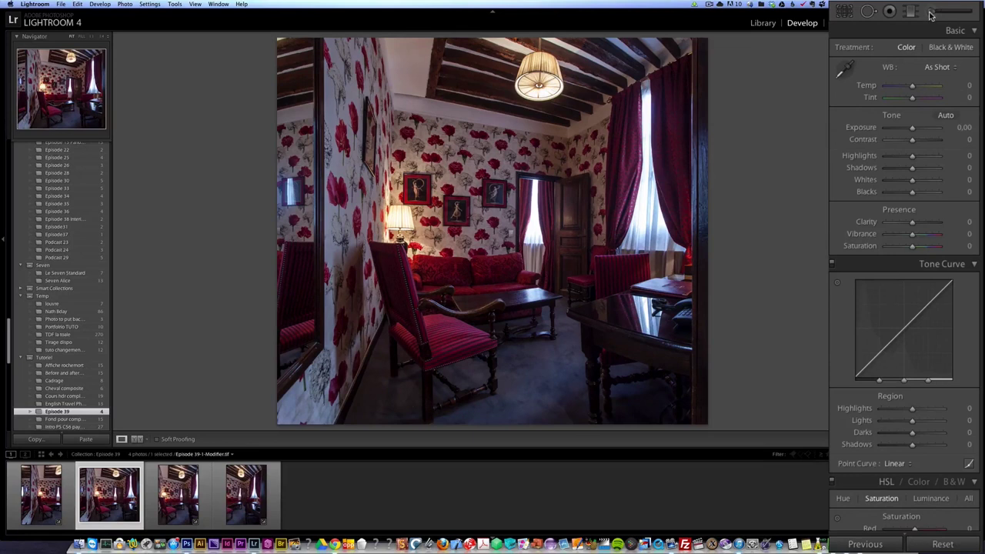
Paint three brush adjustments: one with slightly lowered exposure, then two brightening dabs.
{"action": "left_click", "coordinate": [931, 12]}
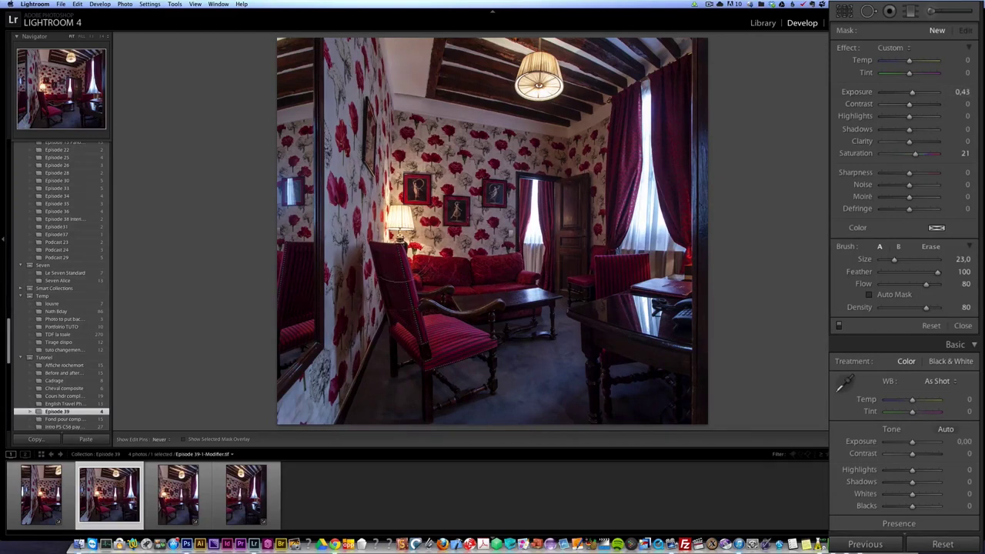
{"action": "left_click", "coordinate": [415, 273]}
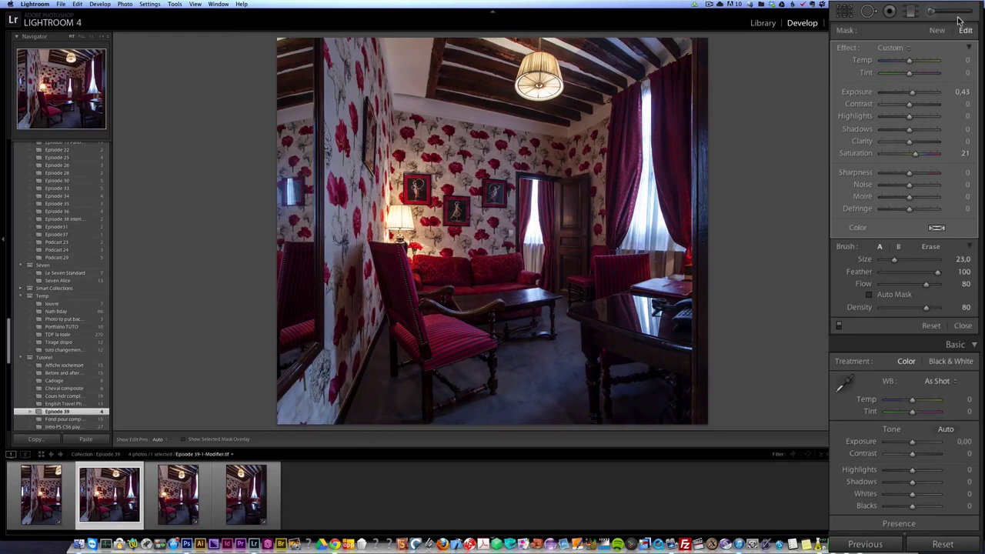
{"action": "left_click_drag", "start_coordinate": [917, 92], "coordinate": [912, 95]}
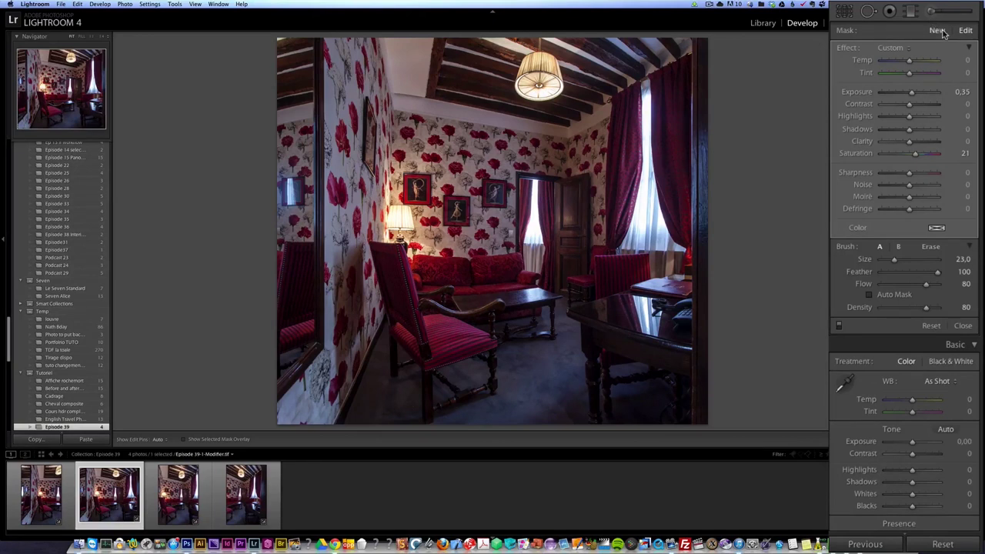
{"action": "left_click", "coordinate": [937, 30]}
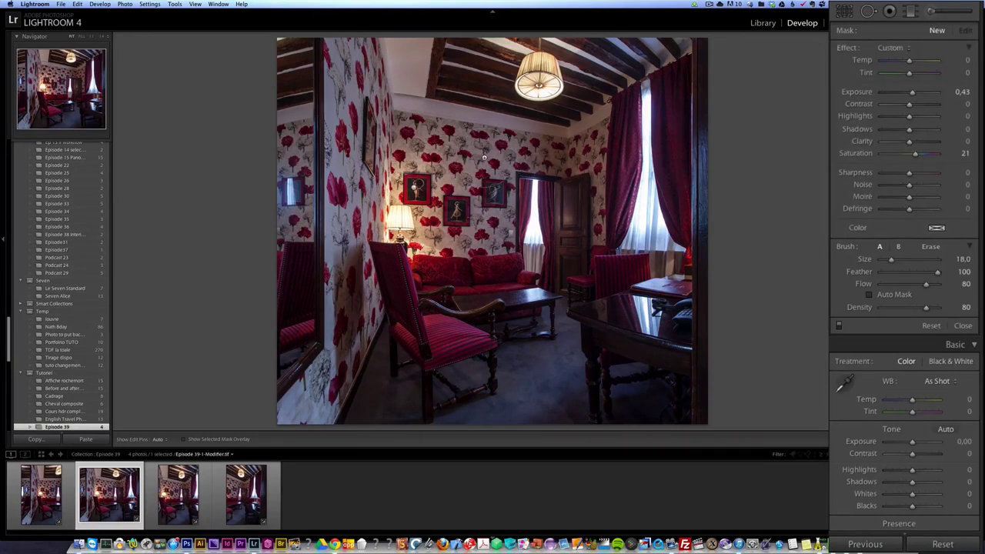
{"action": "scroll", "coordinate": [623, 199], "scroll_direction": "up", "scroll_amount": 1}
{"action": "left_click", "coordinate": [628, 190]}
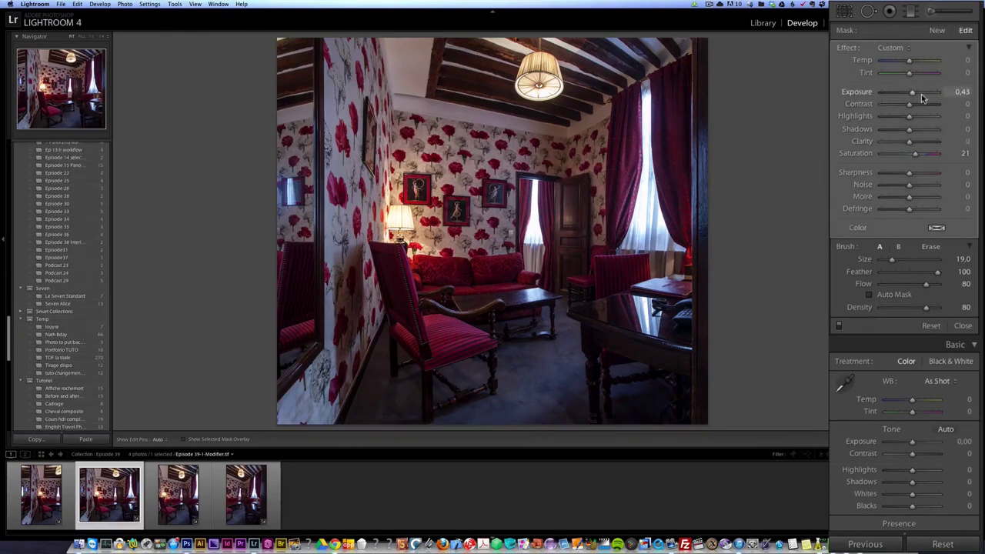
{"action": "left_click_drag", "start_coordinate": [911, 92], "coordinate": [917, 94]}
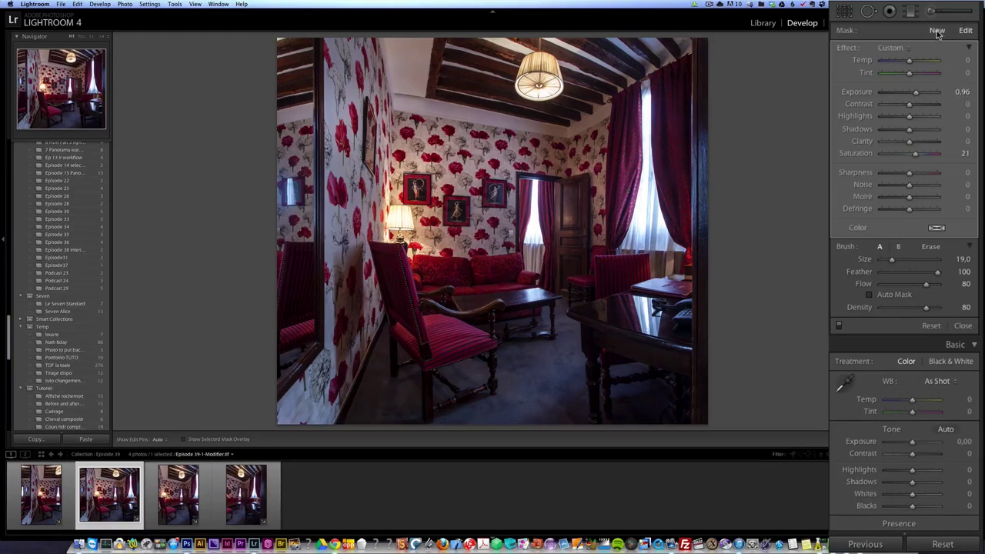
{"action": "left_click", "coordinate": [937, 30]}
{"action": "key", "text": "h"}
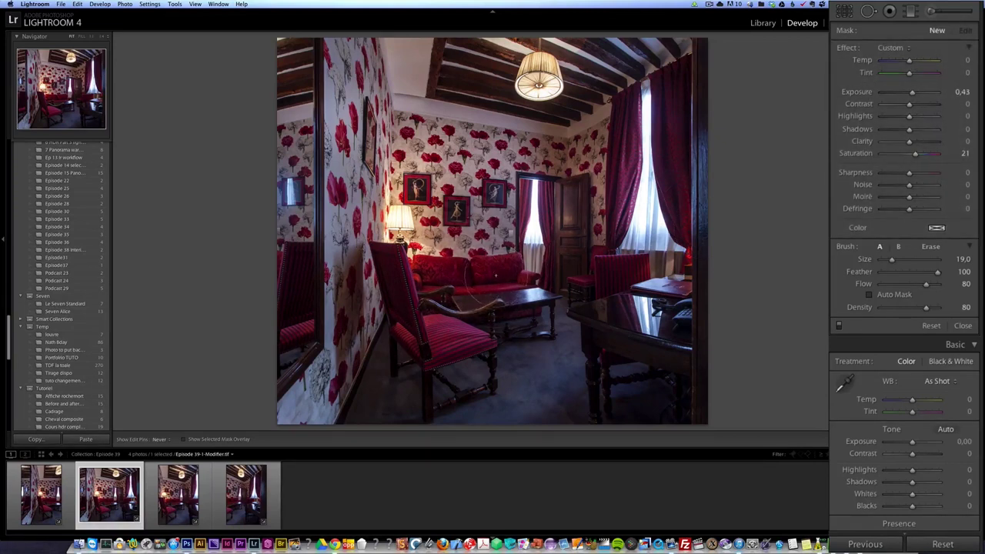
{"action": "key", "text": "h"}
{"action": "left_click_drag", "start_coordinate": [912, 92], "coordinate": [917, 93]}
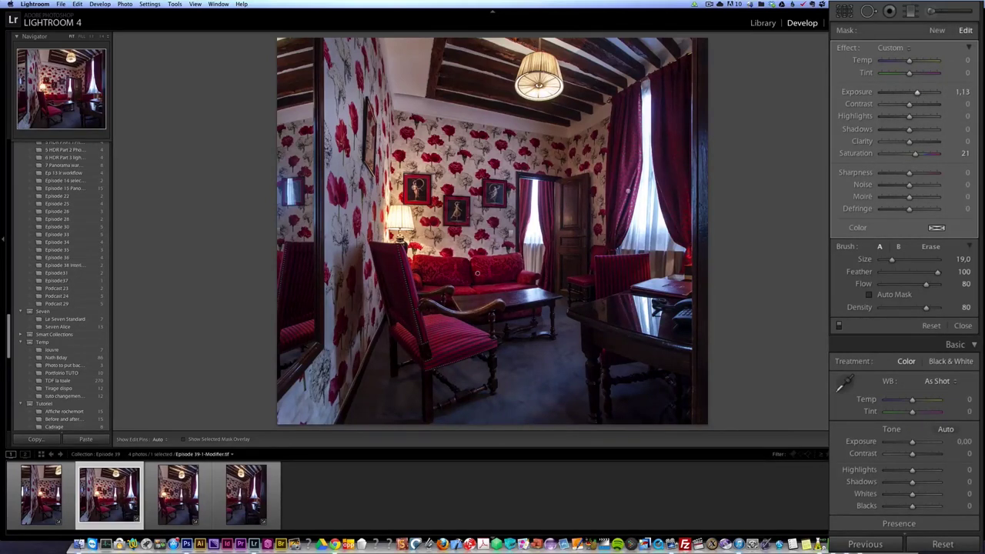
Brighten the desk with a size-12 brush and saturation 0, then brighten the red chair.
{"action": "left_click", "coordinate": [938, 31]}
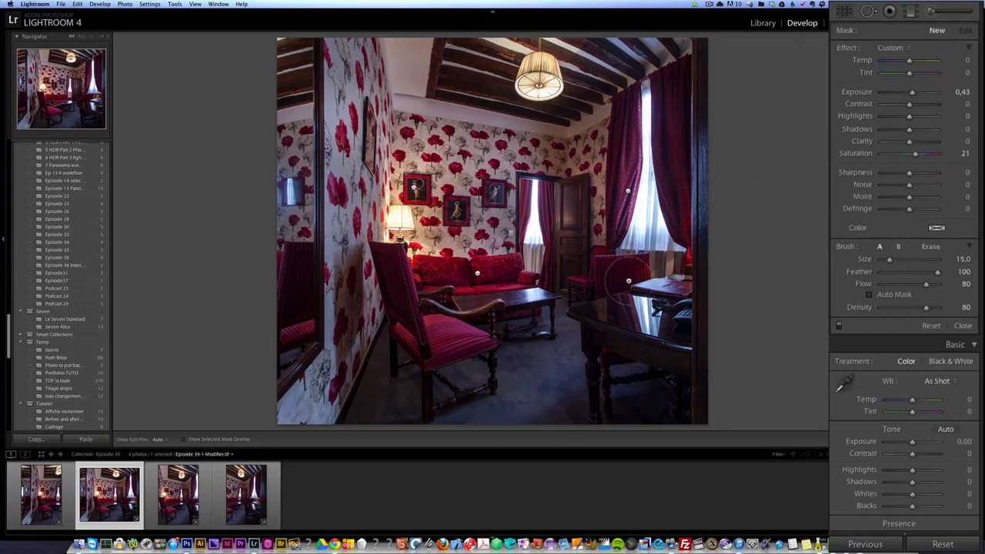
{"action": "key", "text": "bracketleft"}
{"action": "left_click_drag", "start_coordinate": [912, 93], "coordinate": [915, 92]}
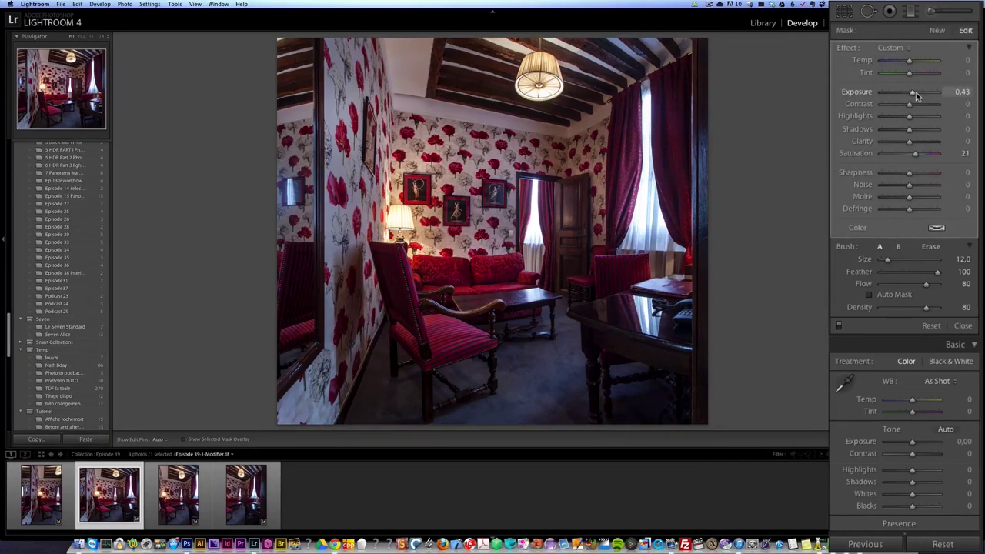
{"action": "double_click", "coordinate": [916, 154]}
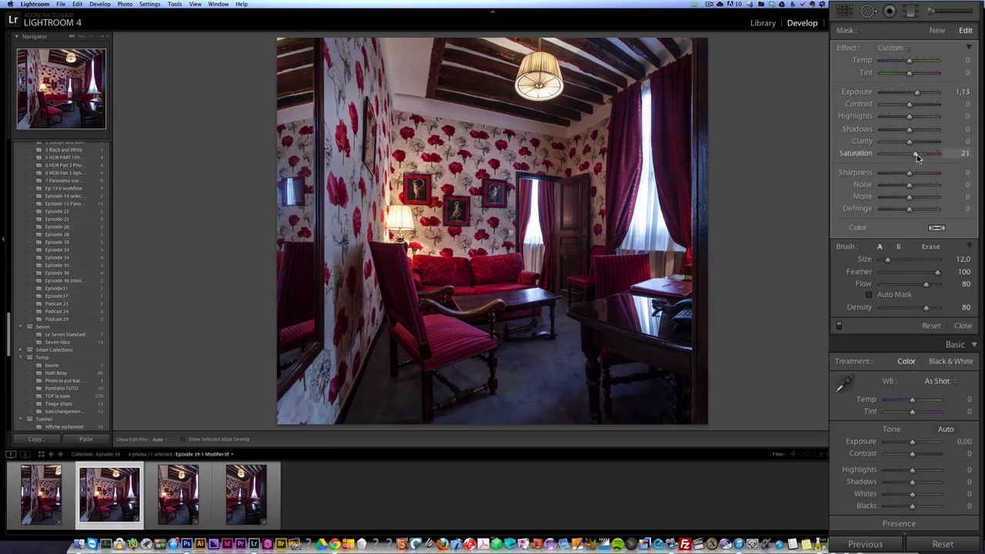
{"action": "left_click_drag", "start_coordinate": [917, 91], "coordinate": [918, 93]}
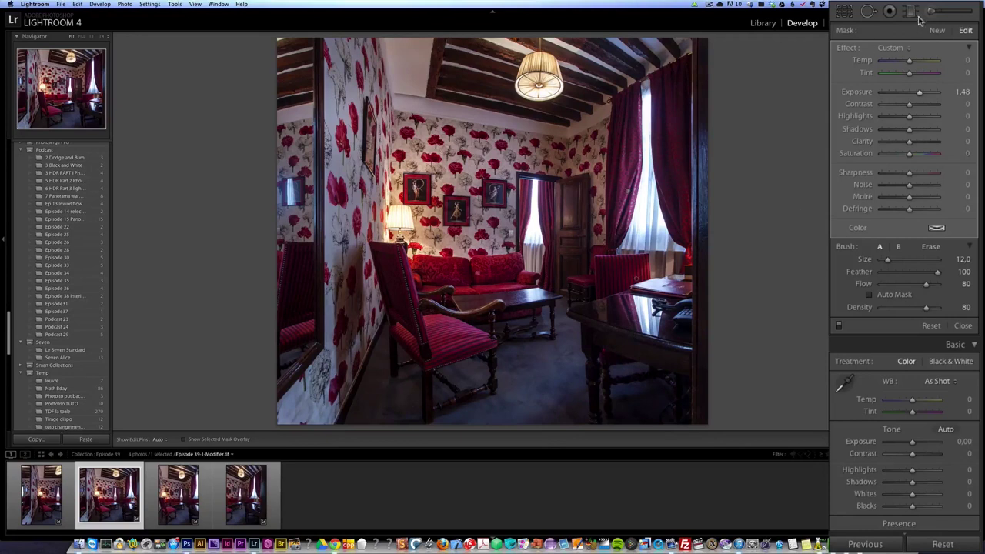
{"action": "left_click", "coordinate": [935, 34]}
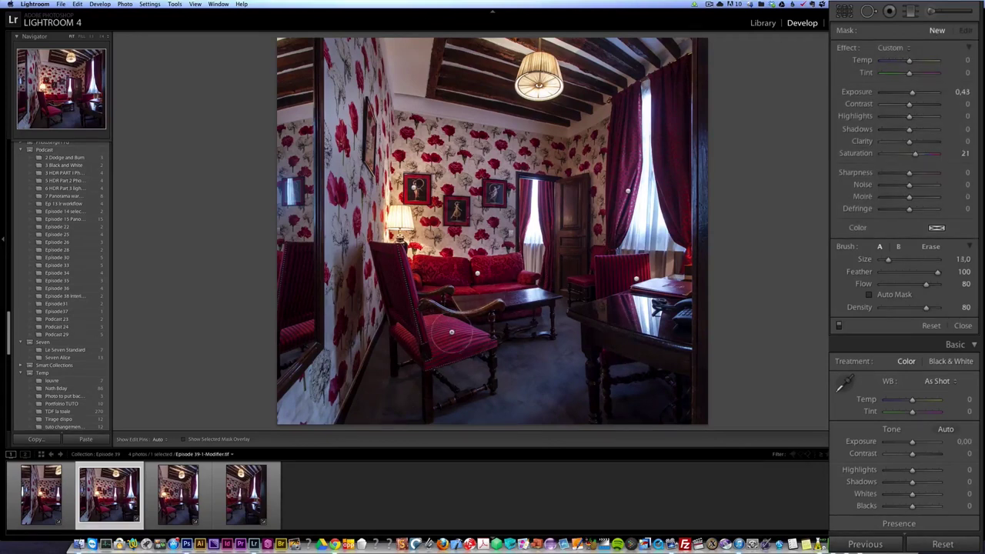
{"action": "left_click", "coordinate": [453, 334]}
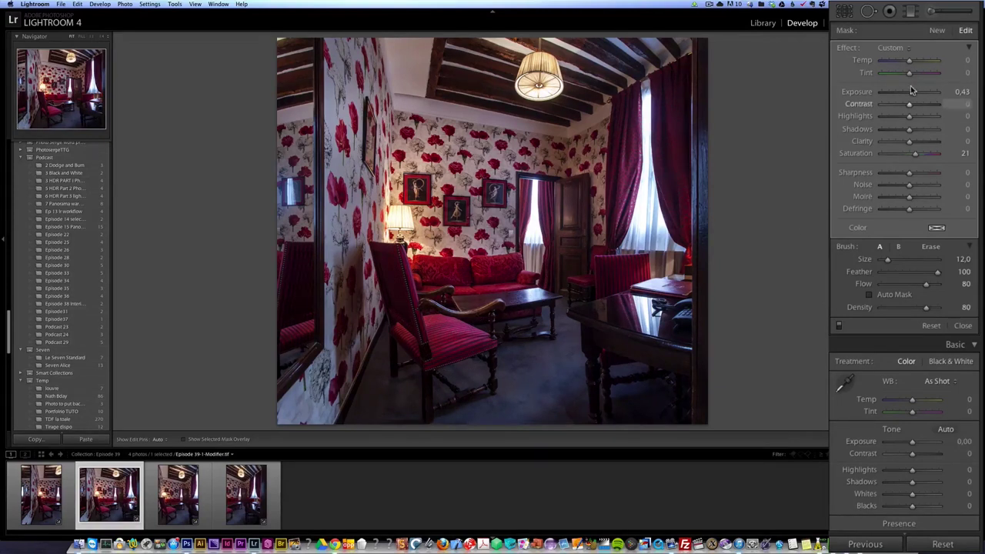
{"action": "left_click_drag", "start_coordinate": [911, 92], "coordinate": [914, 93]}
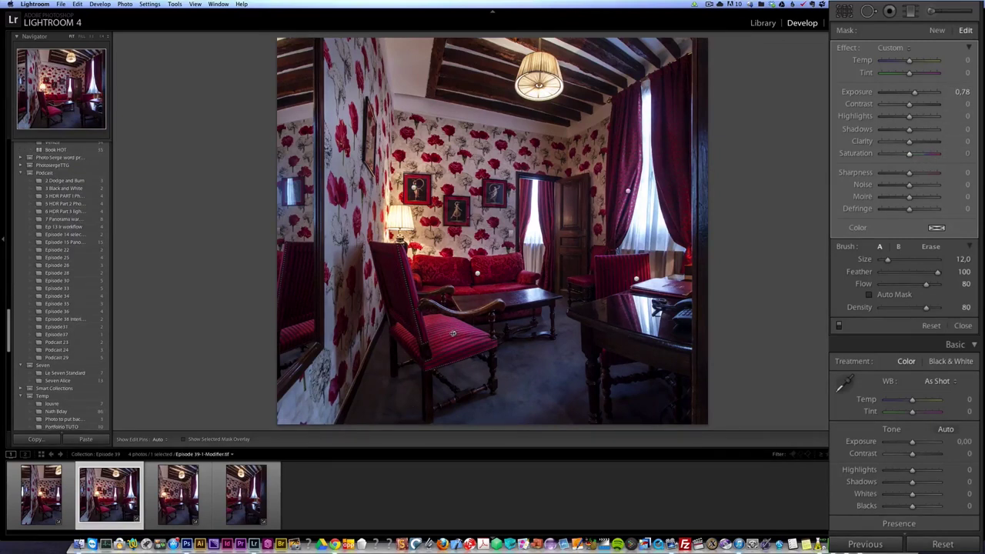
Brighten the left wall with brush flow and density 100 and saturation reset to 0.
{"action": "left_click", "coordinate": [935, 34]}
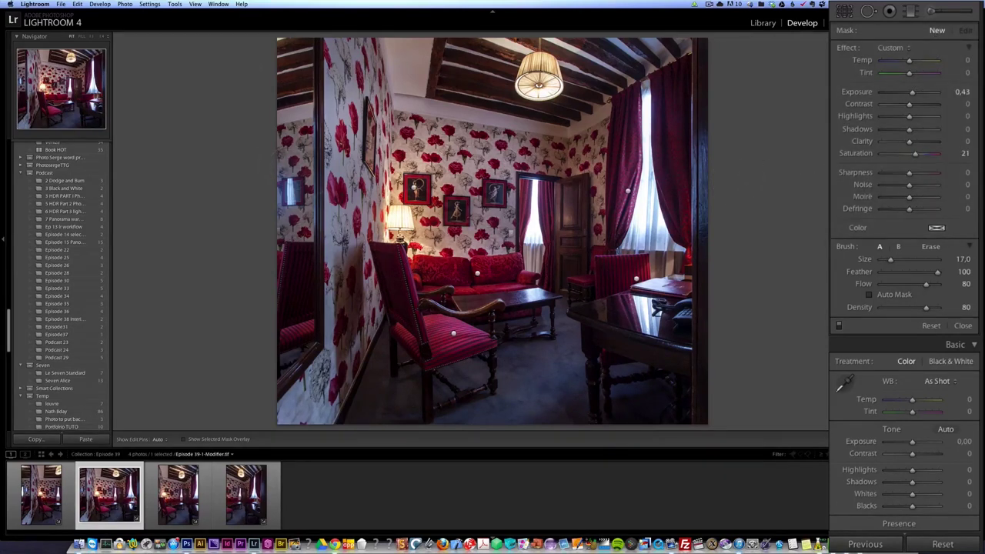
{"action": "scroll", "coordinate": [282, 112], "scroll_direction": "up", "scroll_amount": 1}
{"action": "key", "text": "h"}
{"action": "scroll", "coordinate": [262, 115], "scroll_direction": "up", "scroll_amount": 3}
{"action": "left_click", "coordinate": [299, 40]}
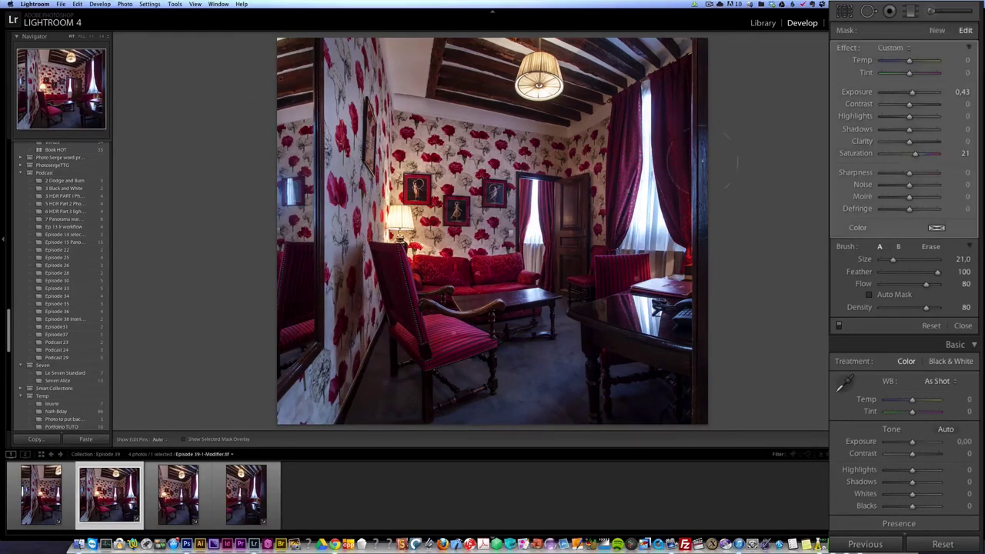
{"action": "left_click_drag", "start_coordinate": [926, 285], "coordinate": [940, 308]}
{"action": "scroll", "coordinate": [269, 84], "scroll_direction": "down", "scroll_amount": 5}
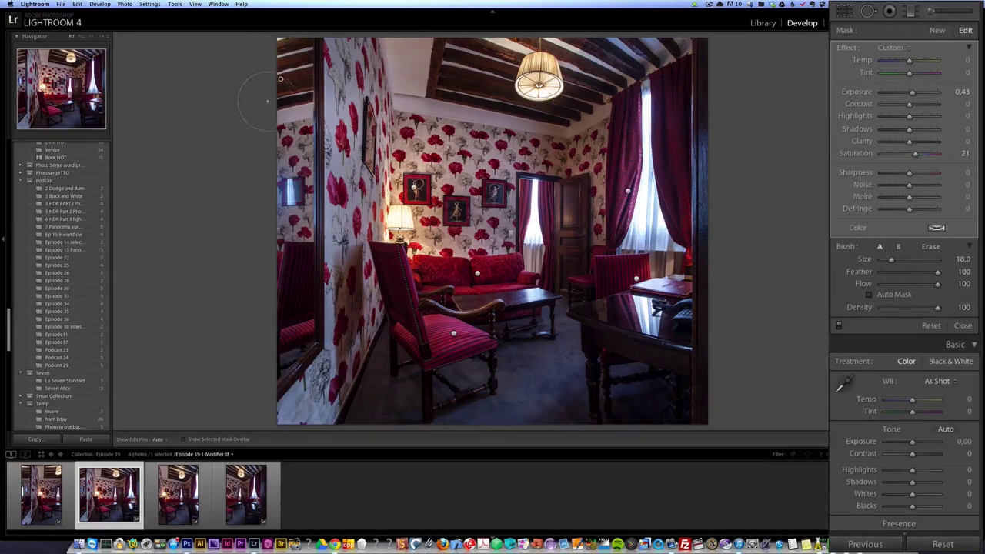
{"action": "key", "text": "h"}
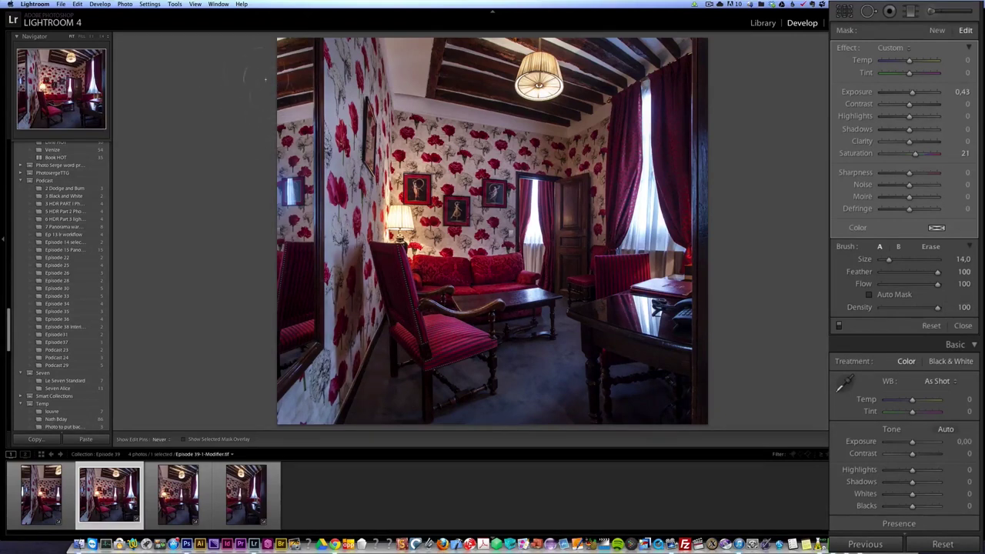
{"action": "key", "text": "h"}
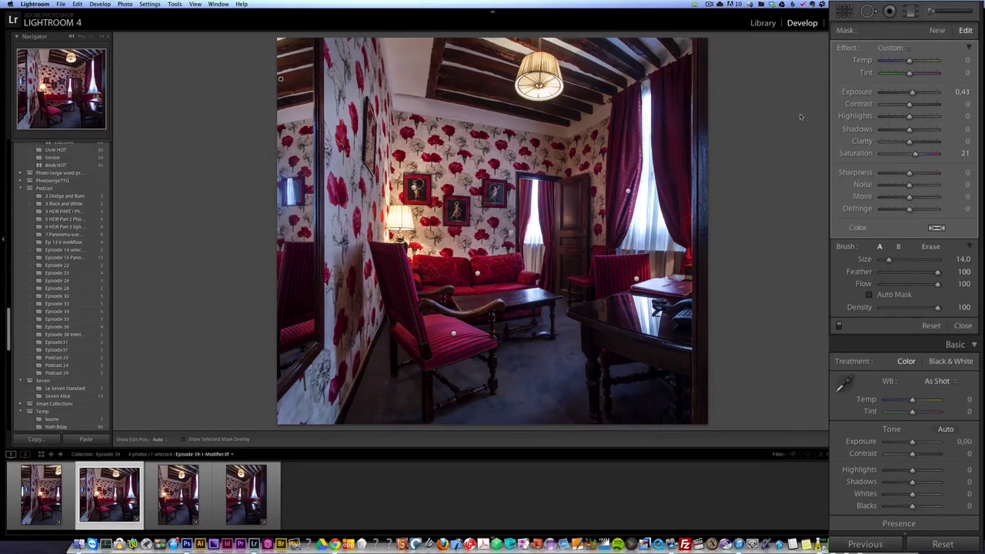
{"action": "double_click", "coordinate": [915, 153]}
{"action": "left_click_drag", "start_coordinate": [913, 92], "coordinate": [915, 93]}
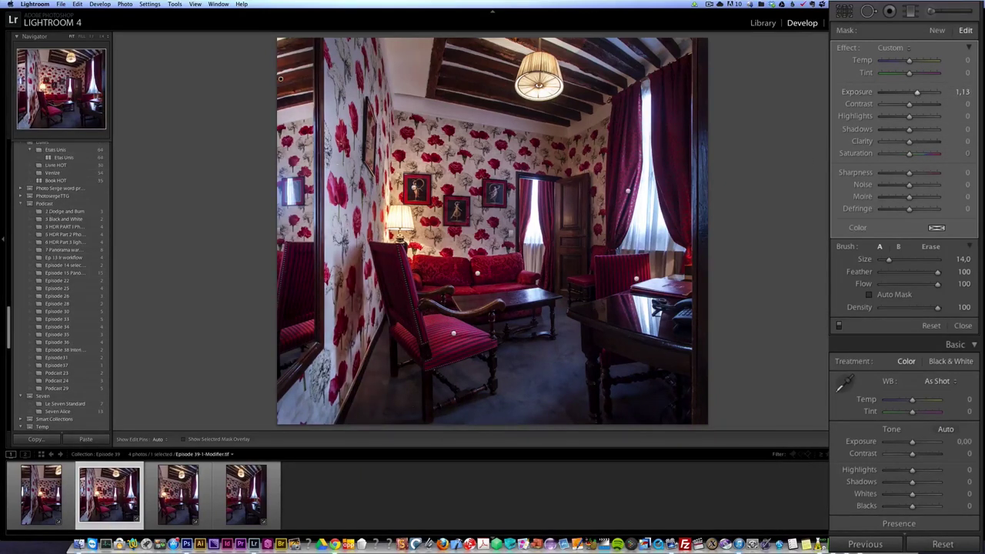
Warm the colour temperature of a newly brushed area and reset its tint to 0.
{"action": "left_click", "coordinate": [936, 30]}
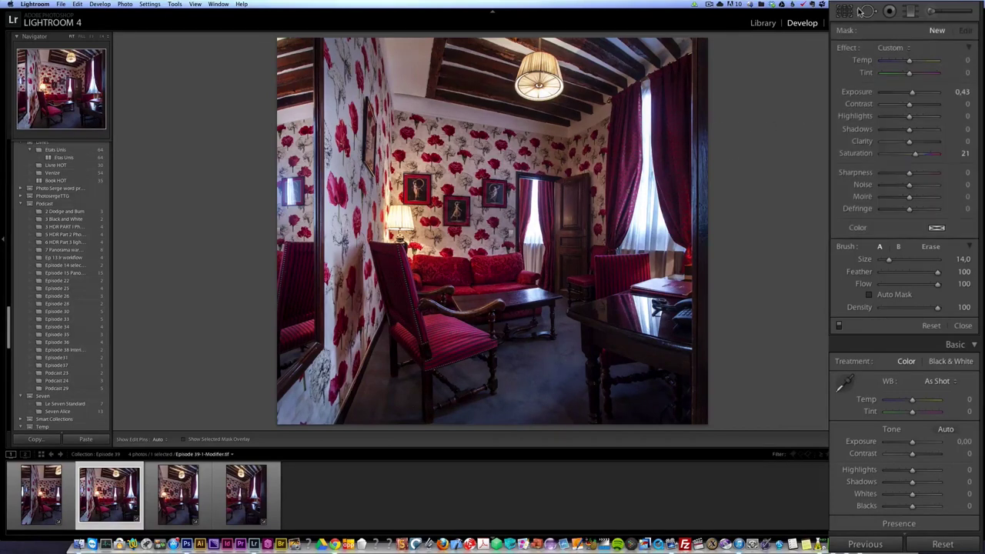
{"action": "key", "text": "h"}
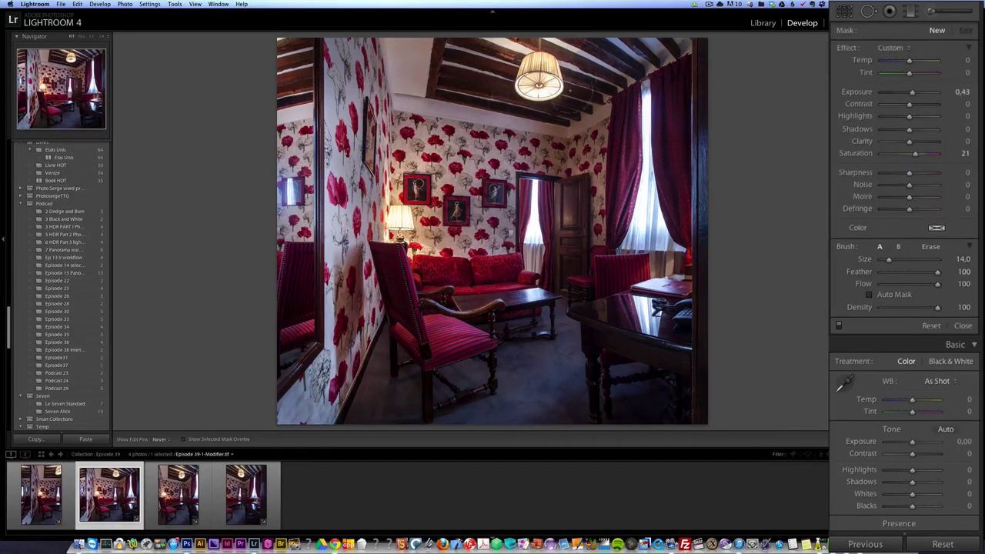
{"action": "left_click", "coordinate": [560, 104]}
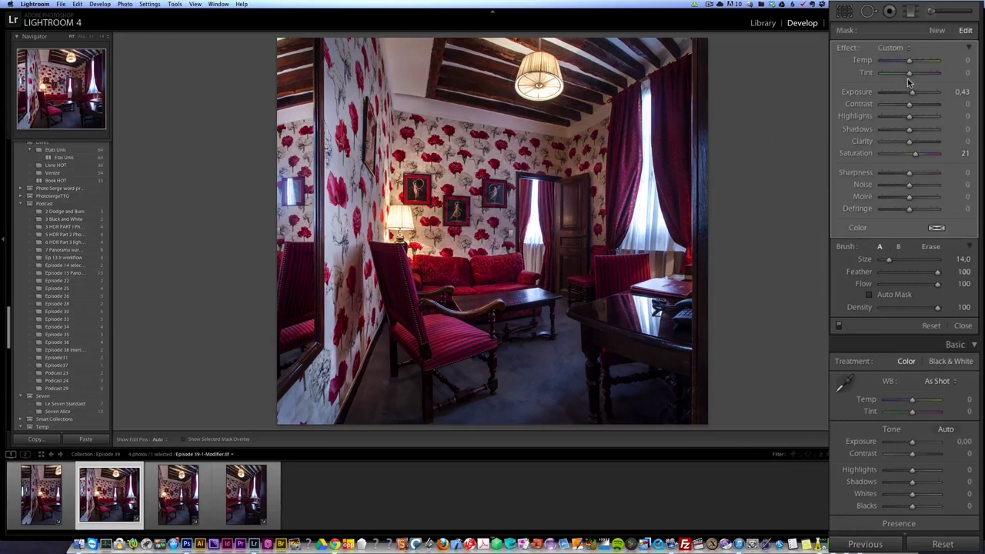
{"action": "left_click_drag", "start_coordinate": [909, 60], "coordinate": [915, 63]}
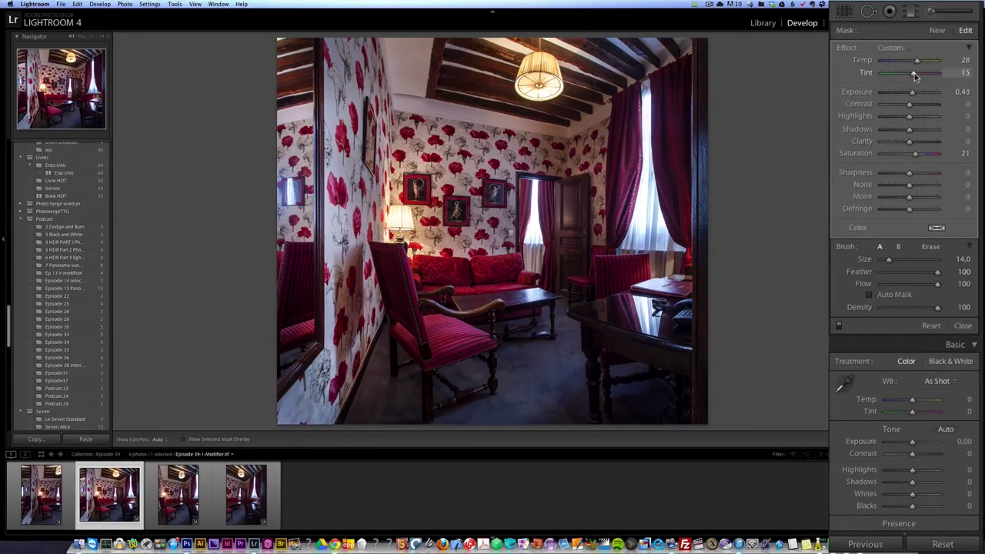
{"action": "double_click", "coordinate": [912, 73]}
Brighten a strip of the right curtain to exposure 0.87 and compare with brushing off.
{"action": "left_click", "coordinate": [936, 30]}
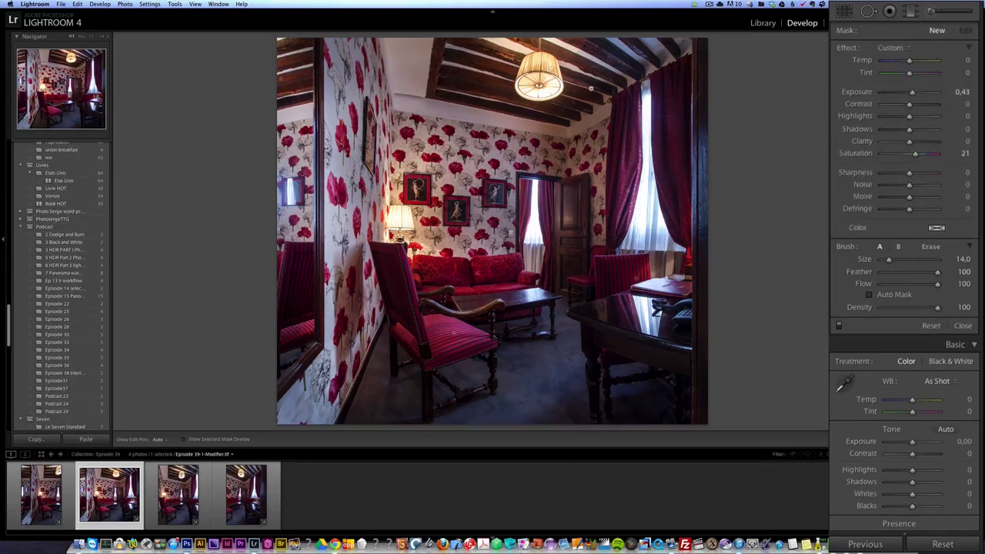
{"action": "mouse_move", "coordinate": [620, 132]}
{"action": "scroll", "coordinate": [612, 132], "scroll_direction": "down", "scroll_amount": 3}
{"action": "key", "text": "h"}
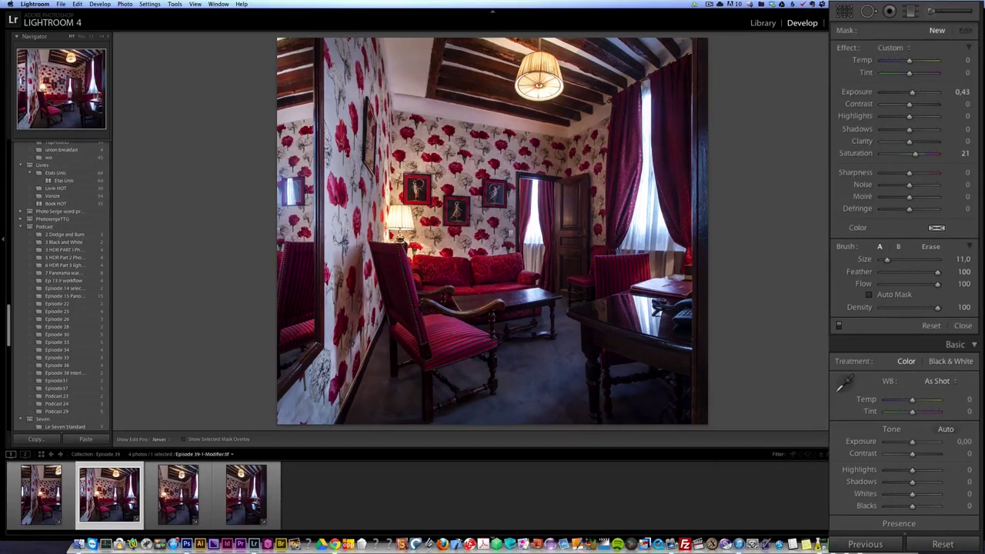
{"action": "left_click_drag", "start_coordinate": [638, 134], "coordinate": [651, 168]}
{"action": "left_click_drag", "start_coordinate": [912, 92], "coordinate": [911, 94]}
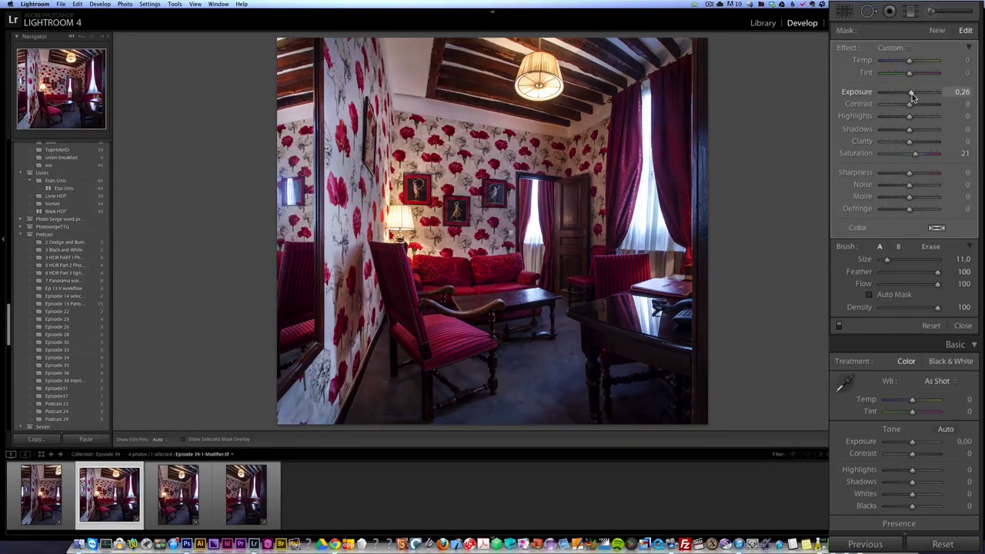
{"action": "left_click", "coordinate": [840, 326]}
{"action": "left_click", "coordinate": [840, 325]}
{"action": "left_click", "coordinate": [840, 325]}
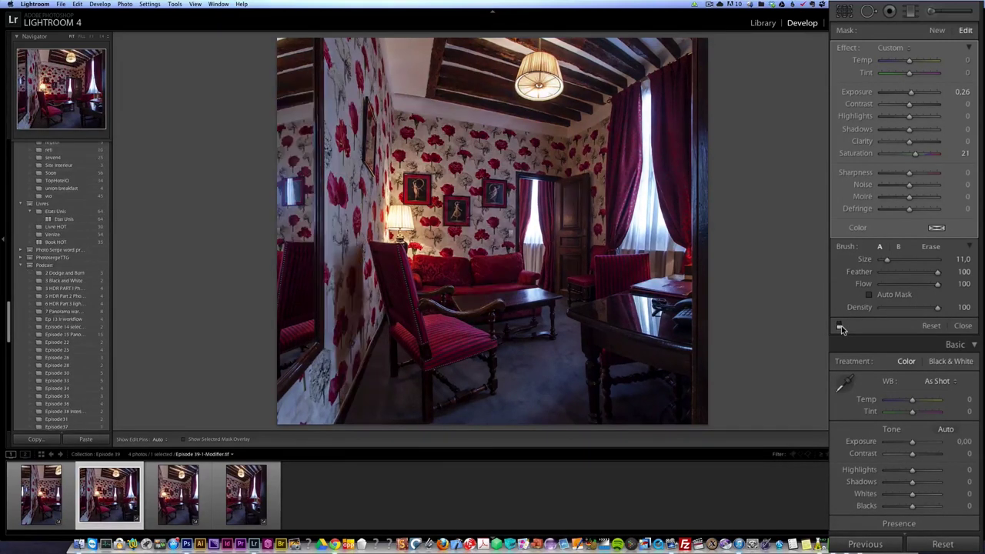
{"action": "left_click", "coordinate": [841, 325]}
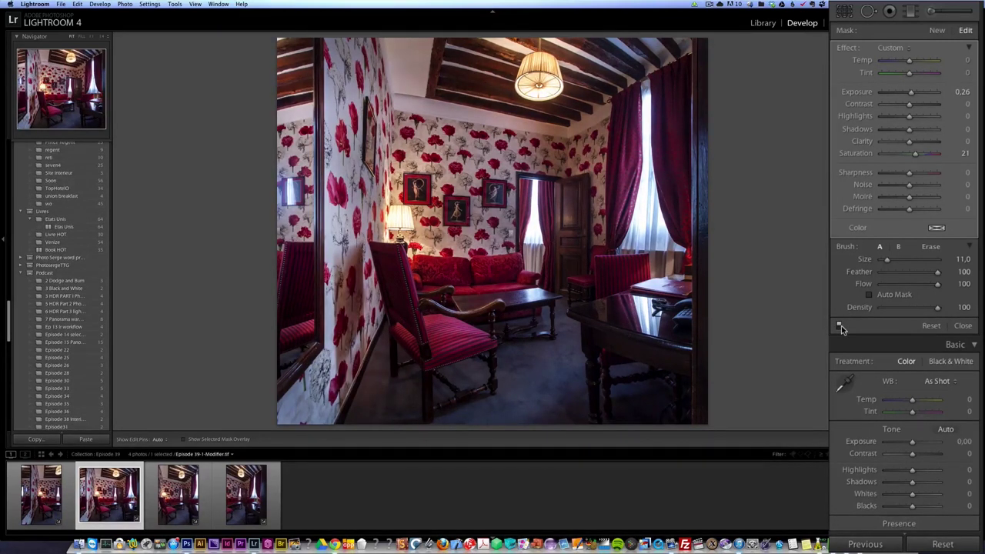
Brush the floor with saturation 0 and exposure 0.70.
{"action": "left_click", "coordinate": [938, 30]}
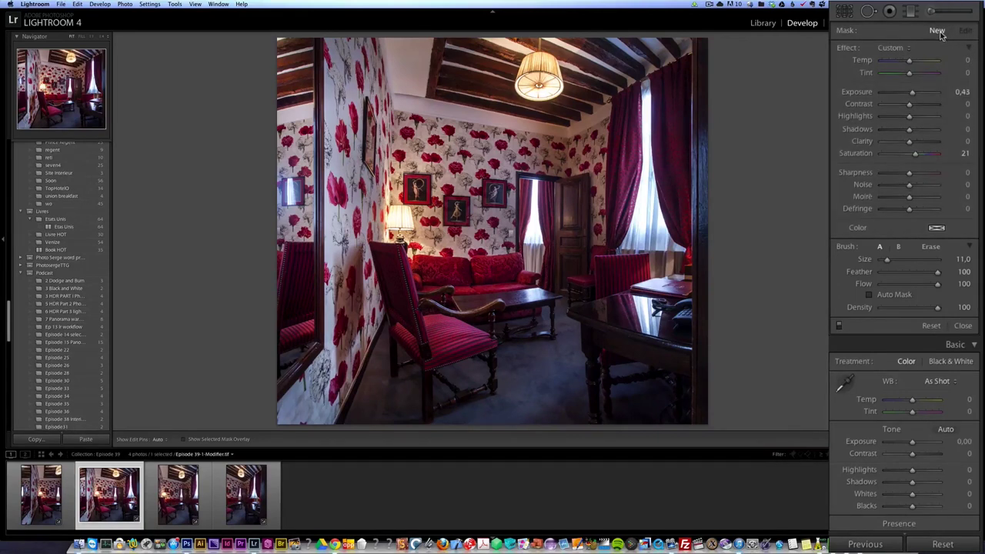
{"action": "mouse_move", "coordinate": [540, 354]}
{"action": "left_mouse_down"}
{"action": "mouse_move", "coordinate": [538, 363]}
{"action": "mouse_move", "coordinate": [514, 338]}
{"action": "mouse_move", "coordinate": [598, 355]}
{"action": "mouse_move", "coordinate": [556, 315]}
{"action": "left_mouse_up"}
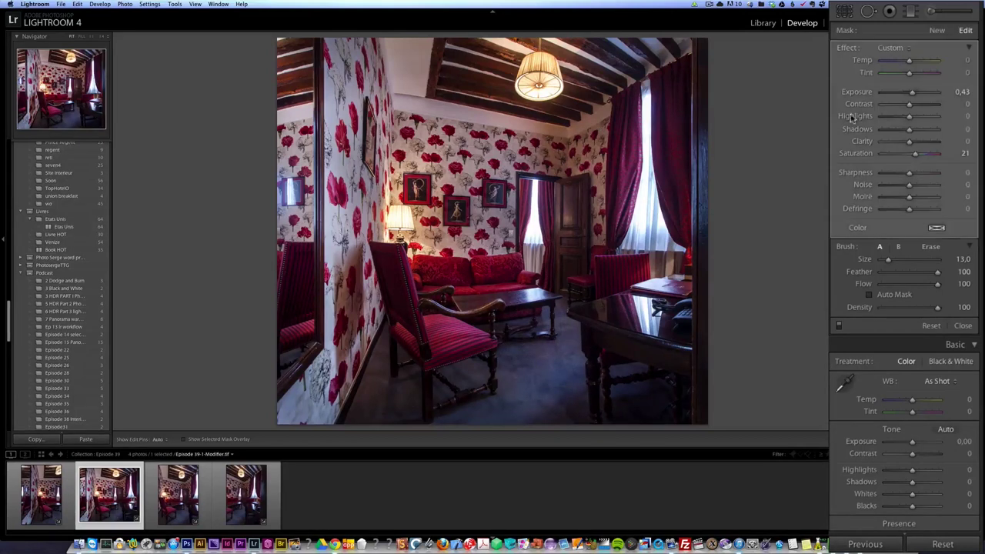
{"action": "double_click", "coordinate": [915, 153]}
{"action": "left_click_drag", "start_coordinate": [914, 92], "coordinate": [916, 94]}
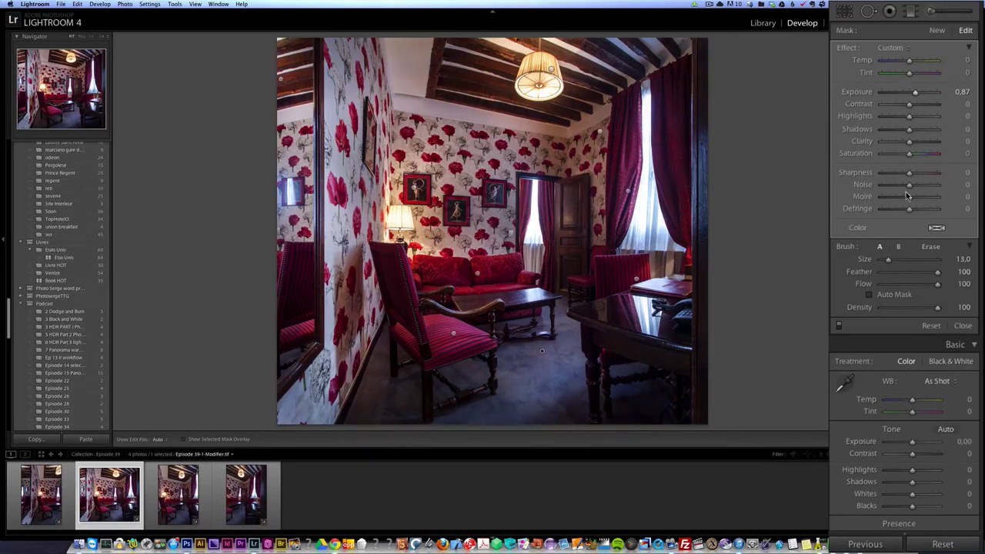
Set Exposure +0.10 and a -14 post-crop vignette, resetting the trial Vibrance +36 to 0.
{"action": "left_click", "coordinate": [962, 325]}
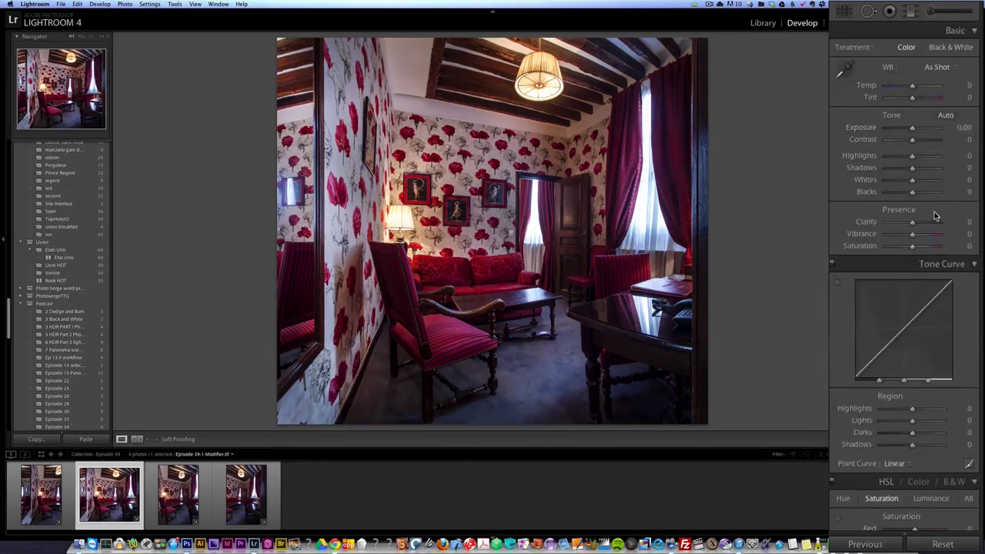
{"action": "left_click_drag", "start_coordinate": [917, 241], "coordinate": [923, 236]}
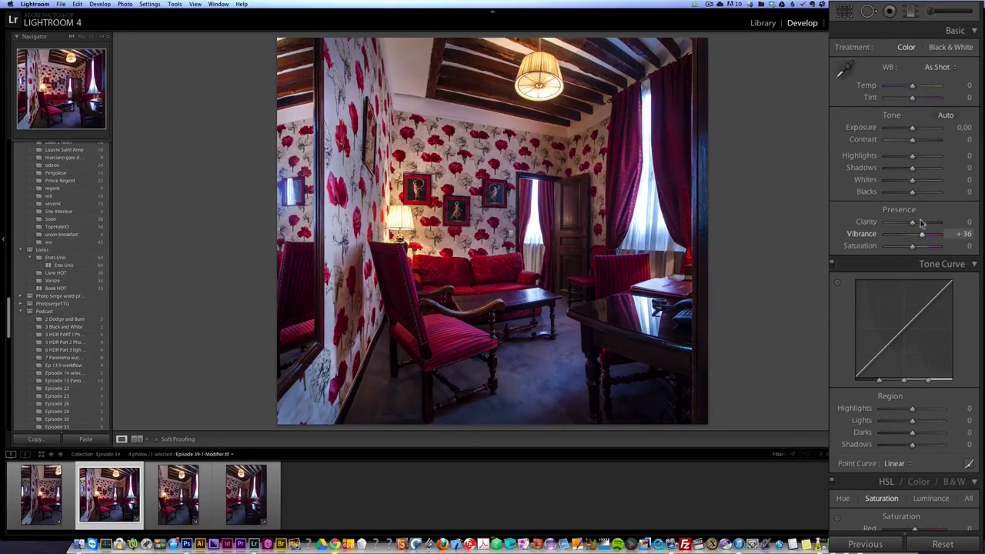
{"action": "left_click_drag", "start_coordinate": [911, 129], "coordinate": [913, 131]}
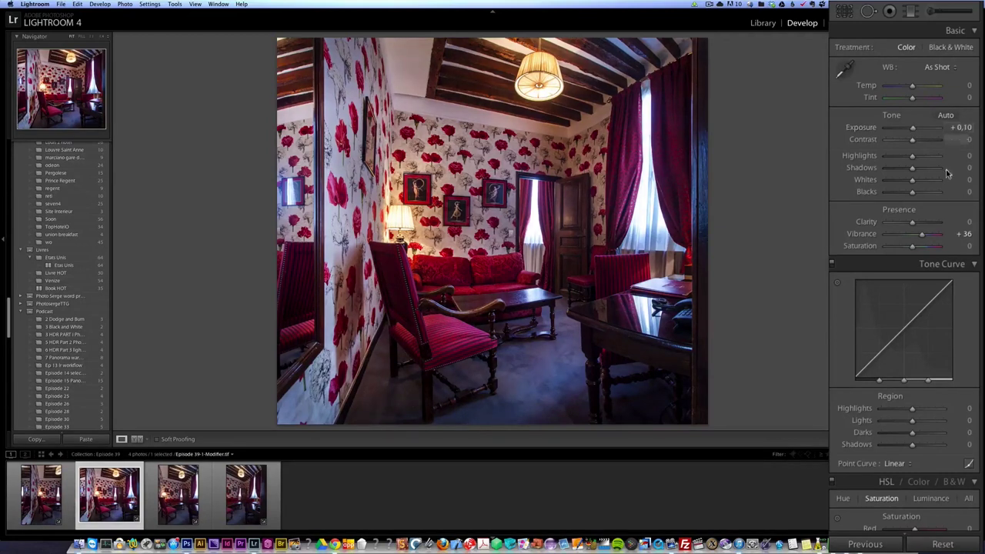
{"action": "scroll", "coordinate": [924, 286], "scroll_direction": "down", "scroll_amount": 15}
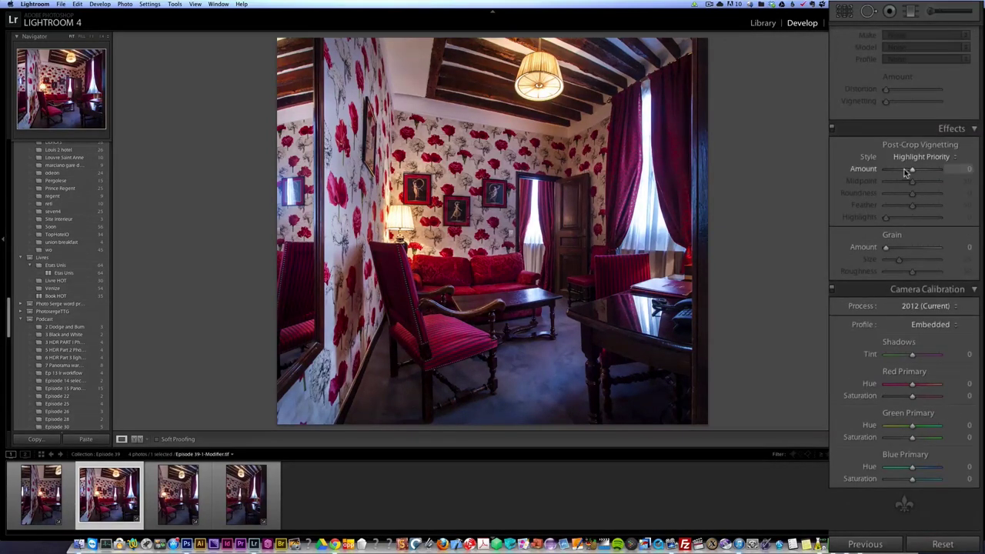
{"action": "left_click_drag", "start_coordinate": [912, 168], "coordinate": [908, 171]}
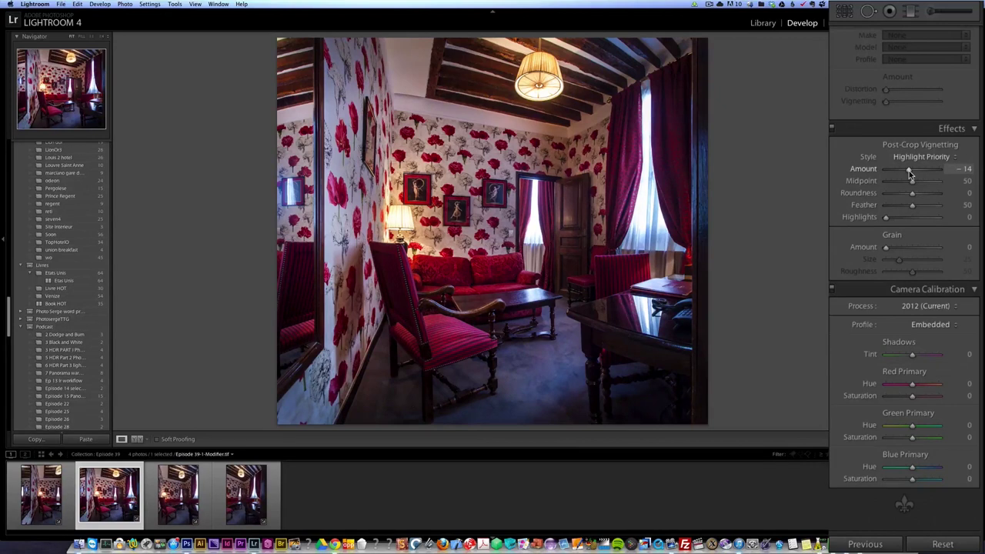
{"action": "scroll", "coordinate": [938, 215], "scroll_direction": "up", "scroll_amount": 12}
{"action": "scroll", "coordinate": [940, 220], "scroll_direction": "up", "scroll_amount": 5}
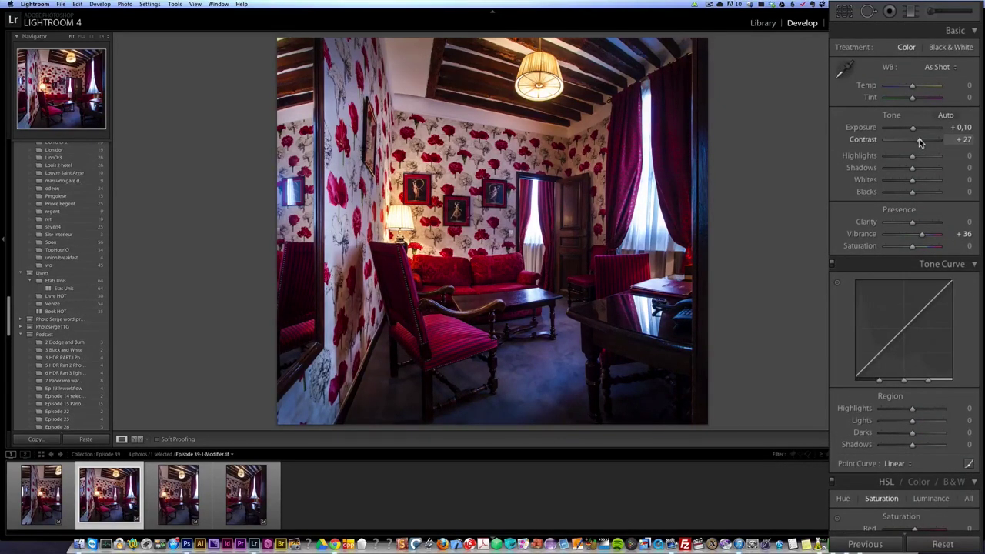
{"action": "double_click", "coordinate": [923, 237]}
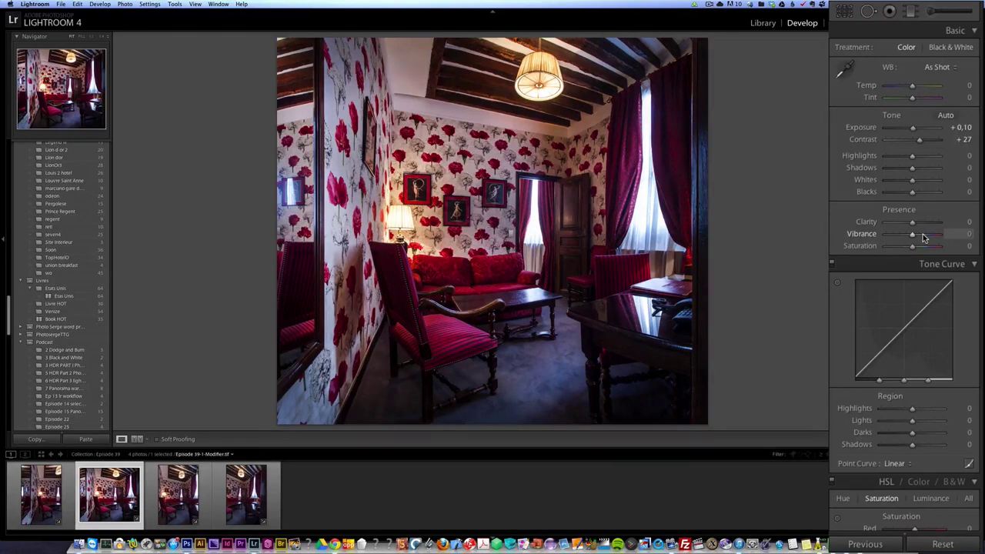
Add a brush adjustment at exposure 0.70 with saturation 0, then nudge Temp slightly cooler.
{"action": "left_click", "coordinate": [930, 11]}
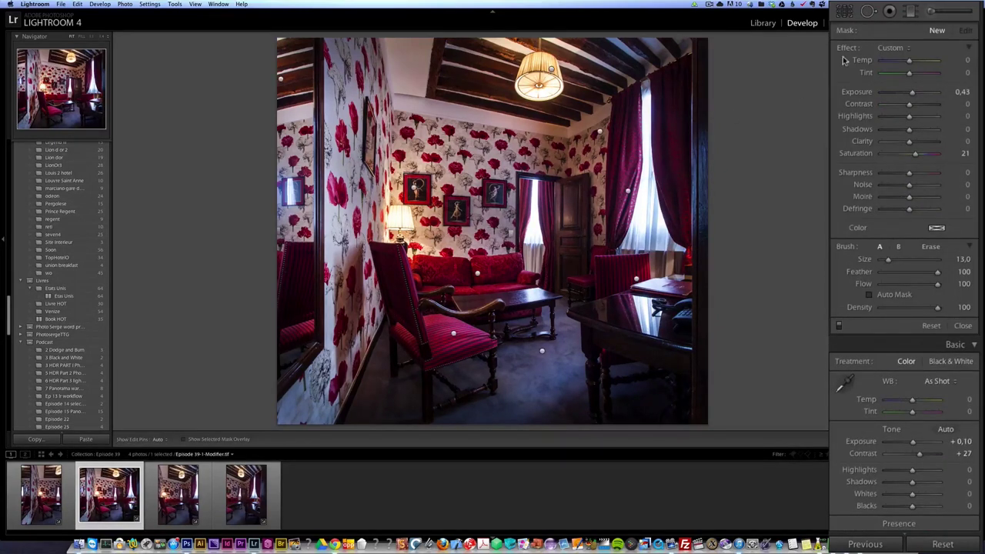
{"action": "left_click_drag", "start_coordinate": [911, 92], "coordinate": [917, 92]}
{"action": "scroll", "coordinate": [461, 173], "scroll_direction": "up", "scroll_amount": 2}
{"action": "key", "text": "h"}
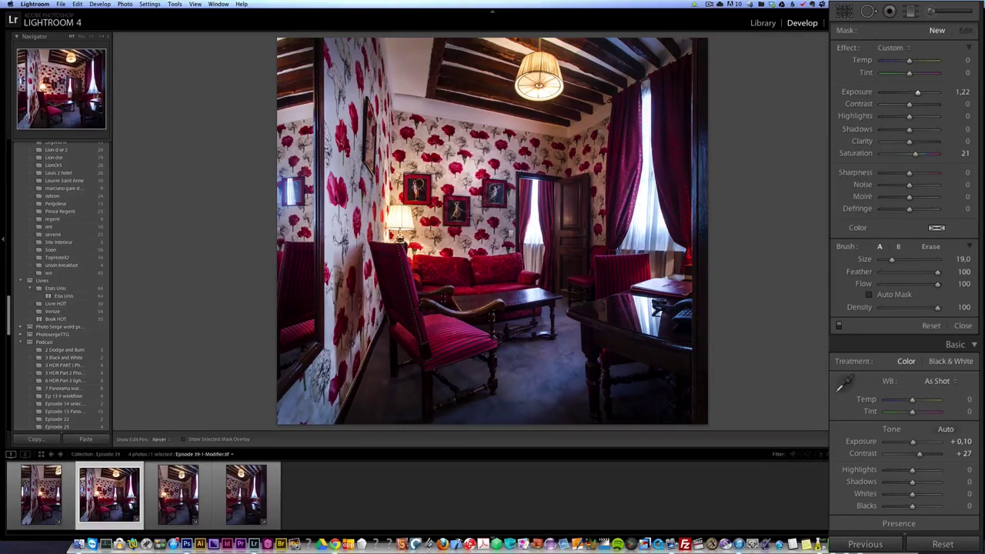
{"action": "key", "text": "h"}
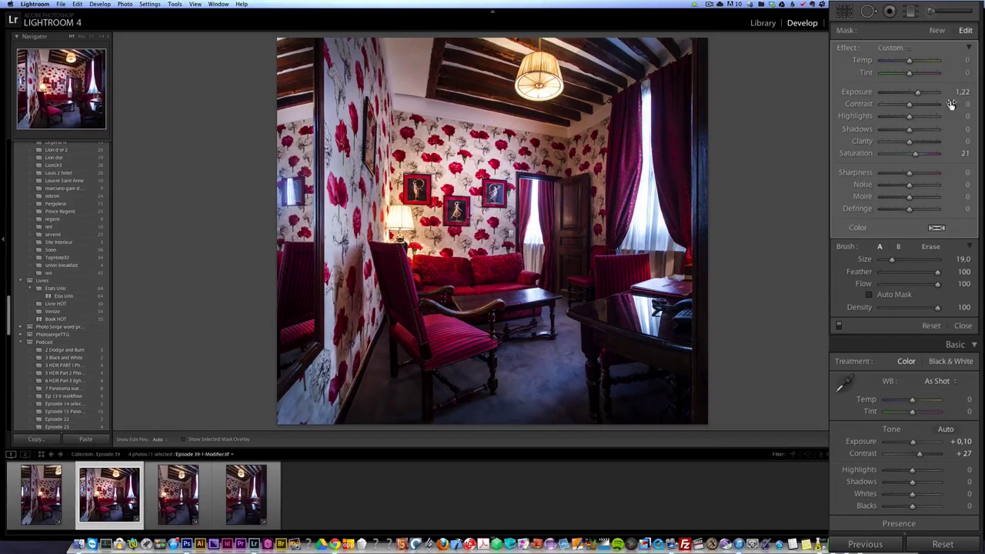
{"action": "double_click", "coordinate": [915, 156]}
{"action": "left_click_drag", "start_coordinate": [917, 92], "coordinate": [910, 94]}
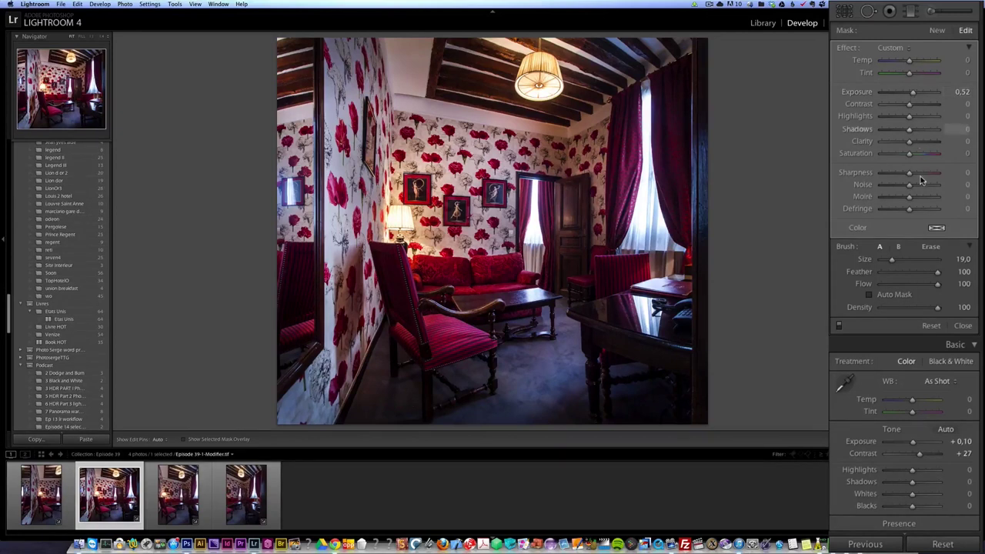
{"action": "left_click", "coordinate": [962, 326]}
{"action": "left_click_drag", "start_coordinate": [911, 85], "coordinate": [913, 89]}
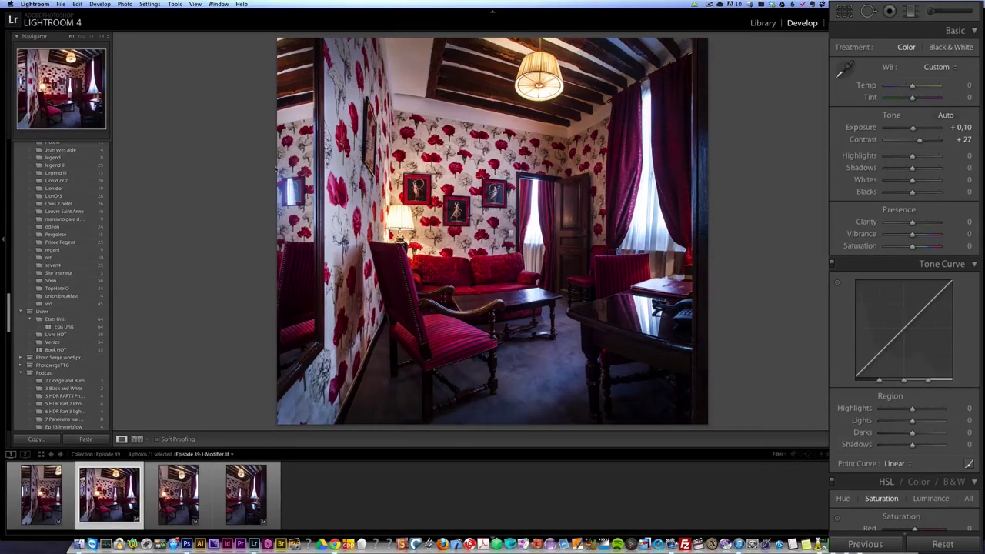
{"action": "key", "text": "r"}
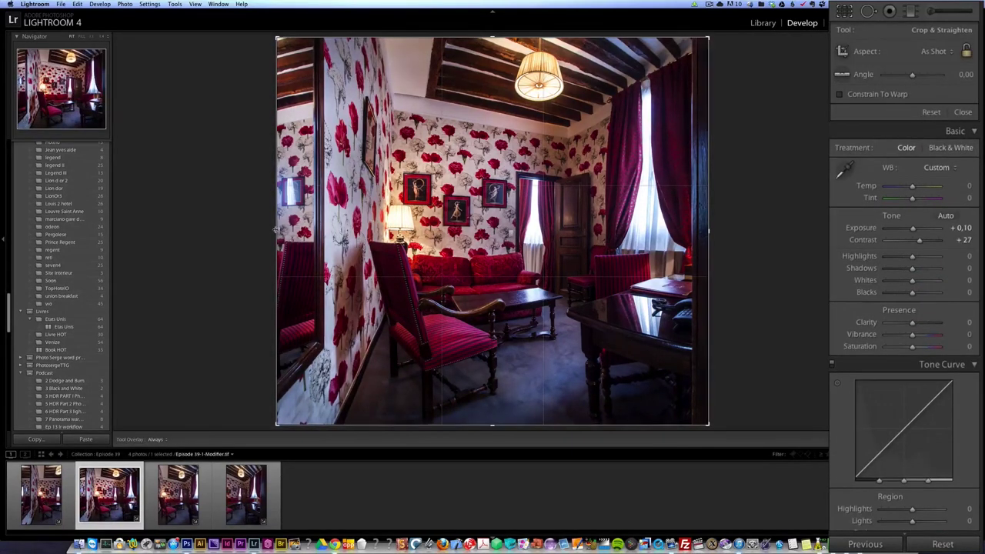
{"action": "left_click_drag", "start_coordinate": [286, 229], "coordinate": [324, 229]}
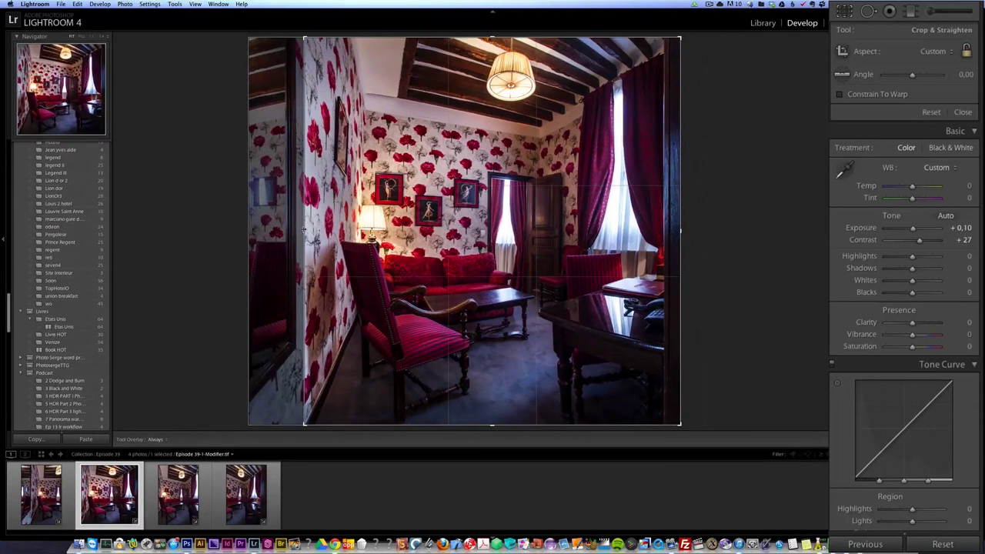
{"action": "key", "text": "r"}
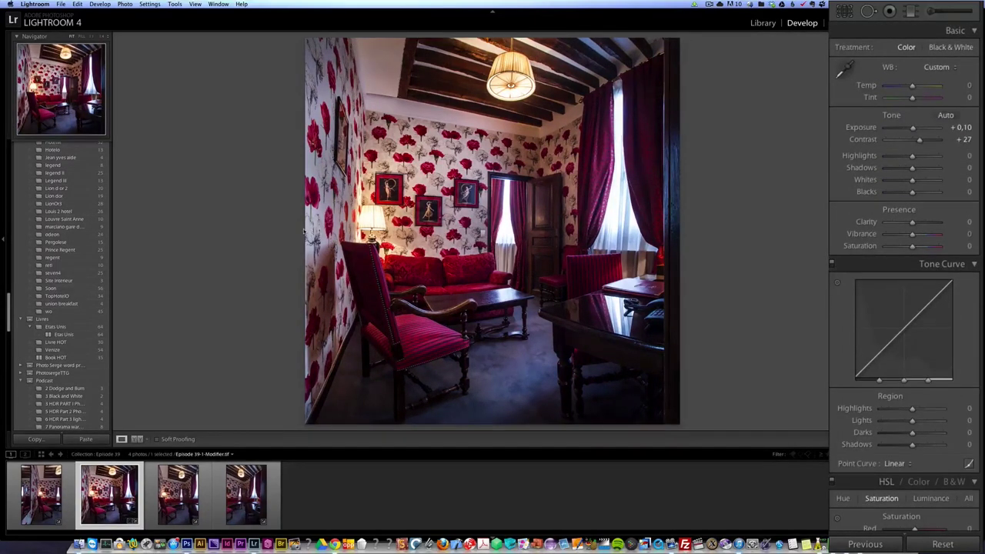
{"action": "key", "text": "r"}
{"action": "left_click_drag", "start_coordinate": [305, 230], "coordinate": [256, 223]}
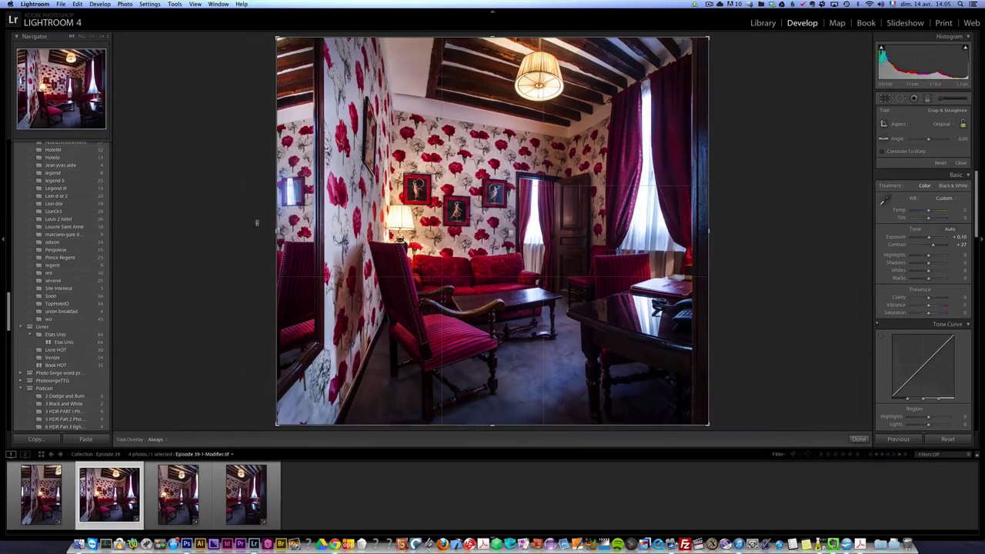
{"action": "key", "text": "r"}
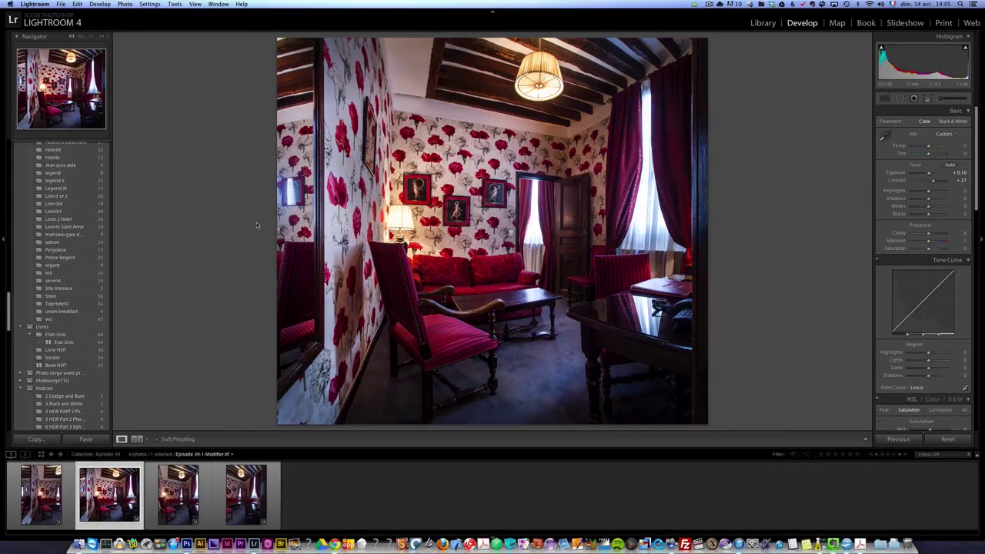
{"action": "key", "text": "super+Tab"}
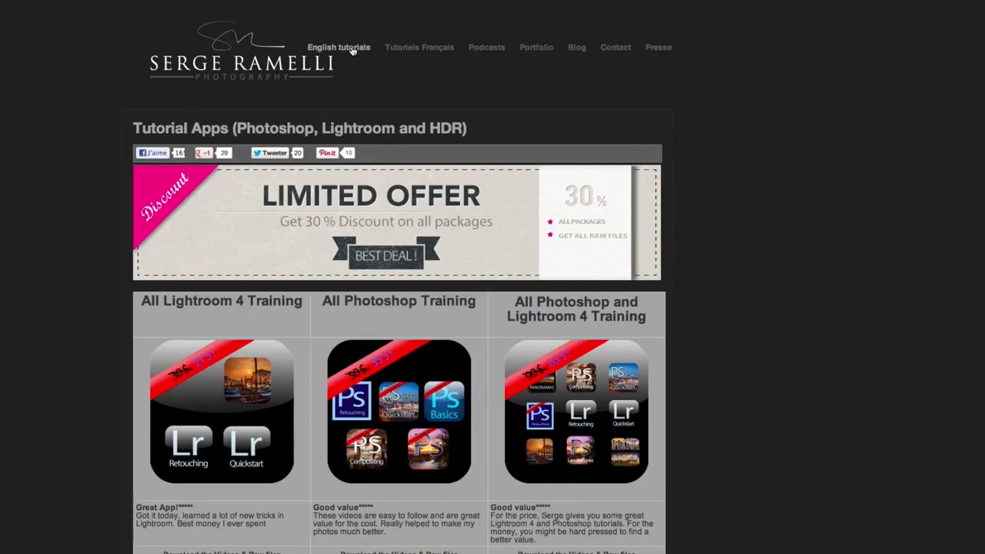
Visit the French tutorials page, then go back to the English Tutorial Apps page.
{"action": "left_click", "coordinate": [408, 48]}
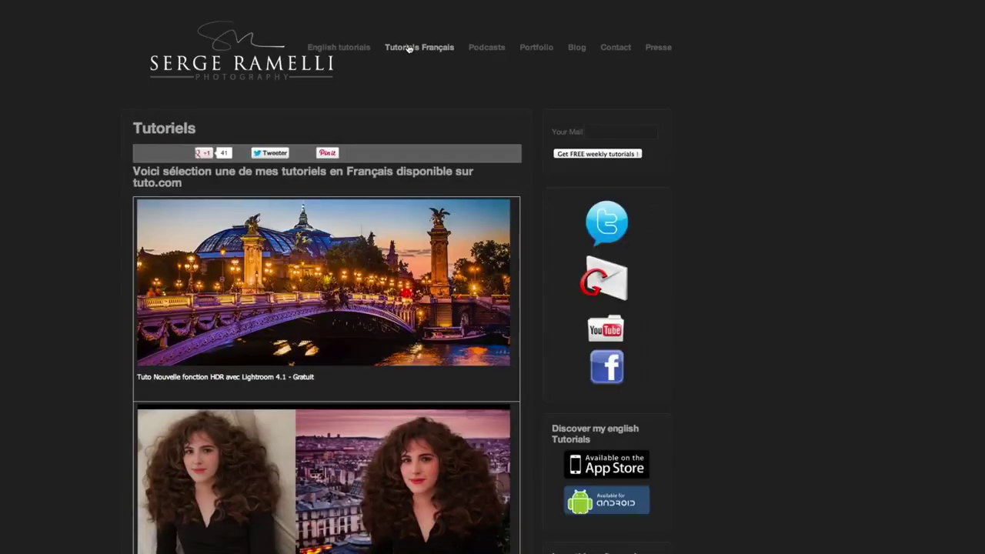
{"action": "left_click", "coordinate": [340, 49]}
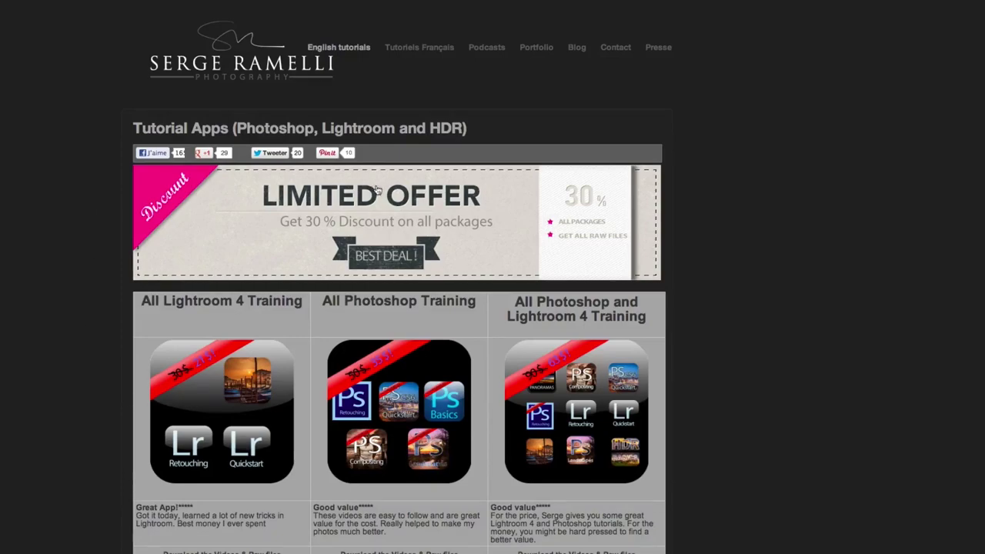
{"action": "scroll", "coordinate": [419, 220], "scroll_direction": "down", "scroll_amount": 2}
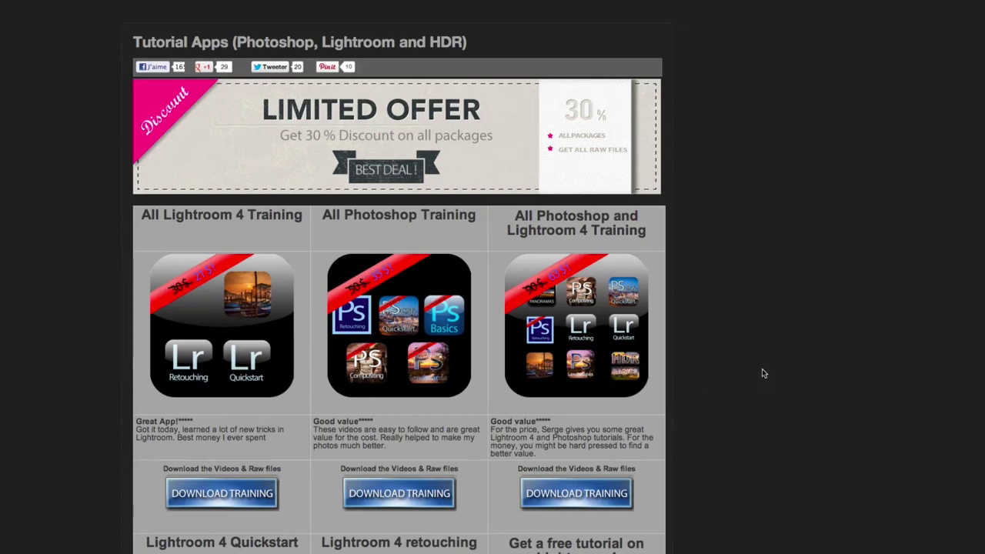
Scroll the Tutorial Apps page to reveal the packages' Download Training links.
{"action": "scroll", "coordinate": [761, 371], "scroll_direction": "down", "scroll_amount": 3}
{"action": "scroll", "coordinate": [762, 372], "scroll_direction": "up", "scroll_amount": 3}
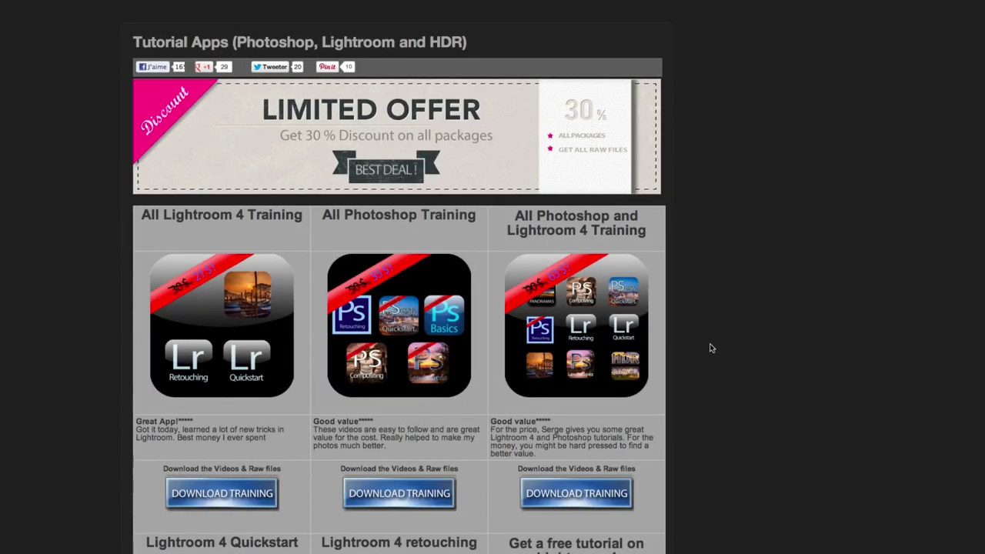